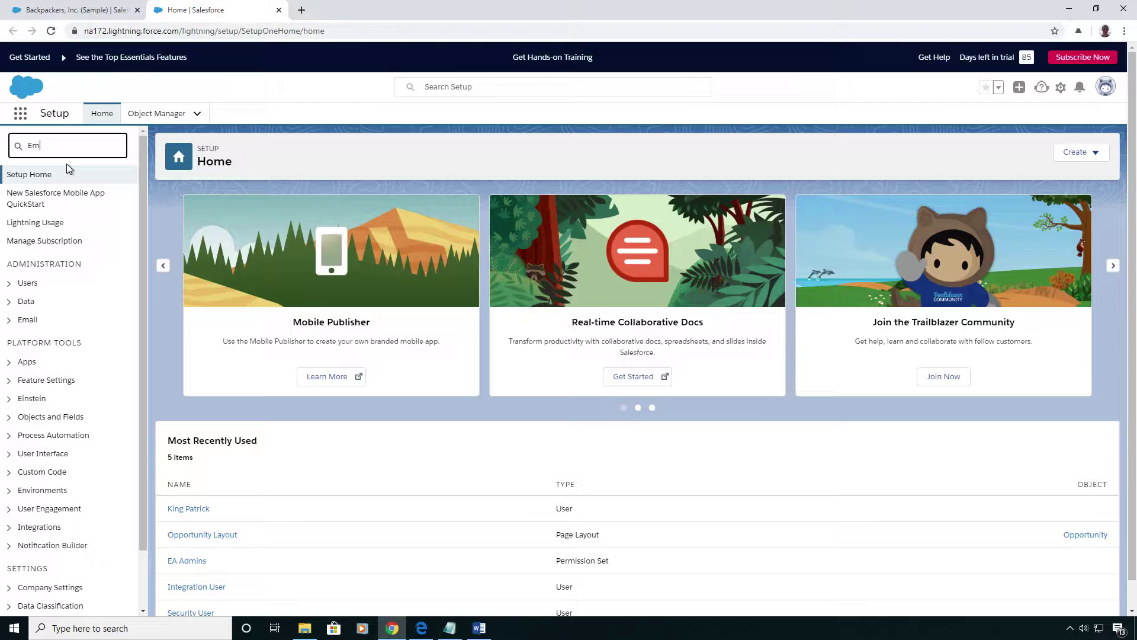
{"action": "type", "text": "ail"}
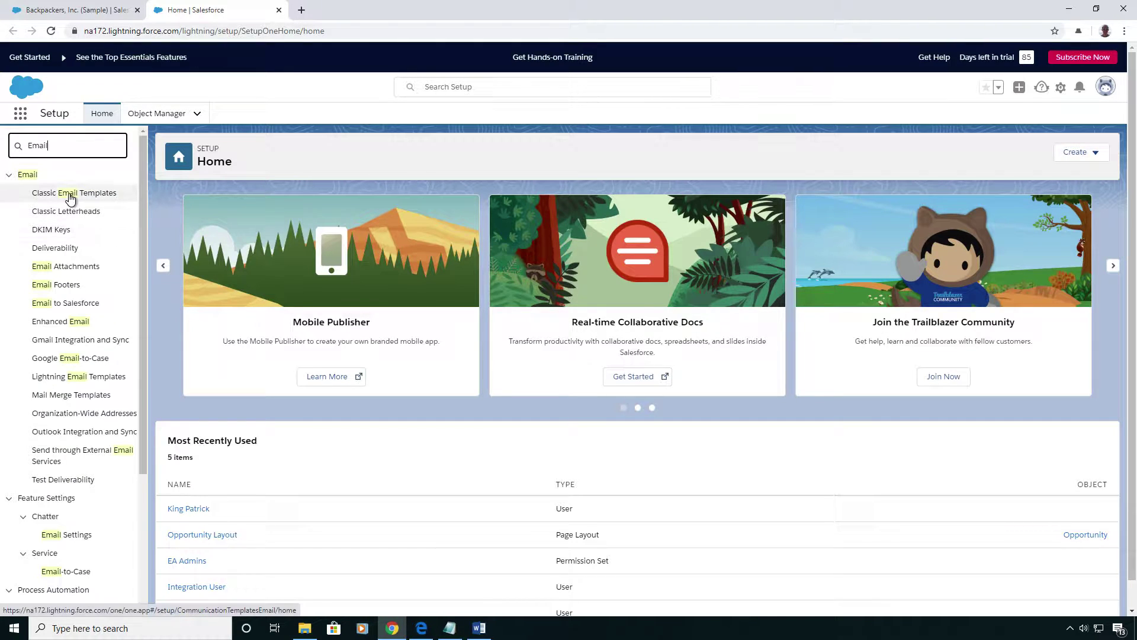
- Start a new HTML (Classic Letterhead) email template and mark it Available For Use
{"action": "left_click", "coordinate": [74, 193]}
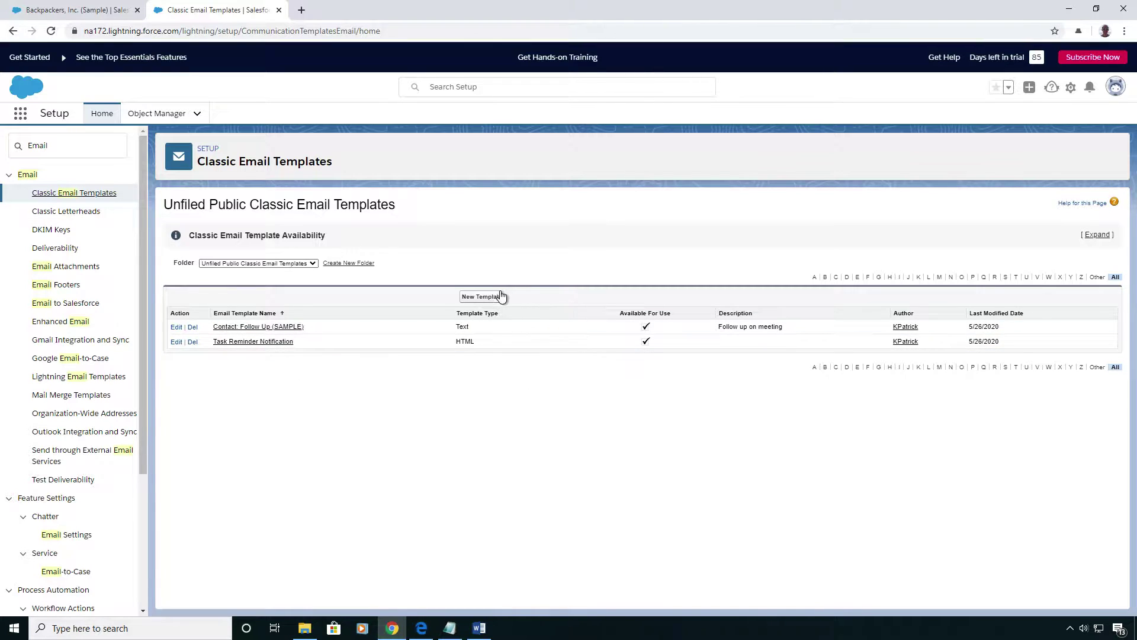
{"action": "left_click", "coordinate": [484, 298]}
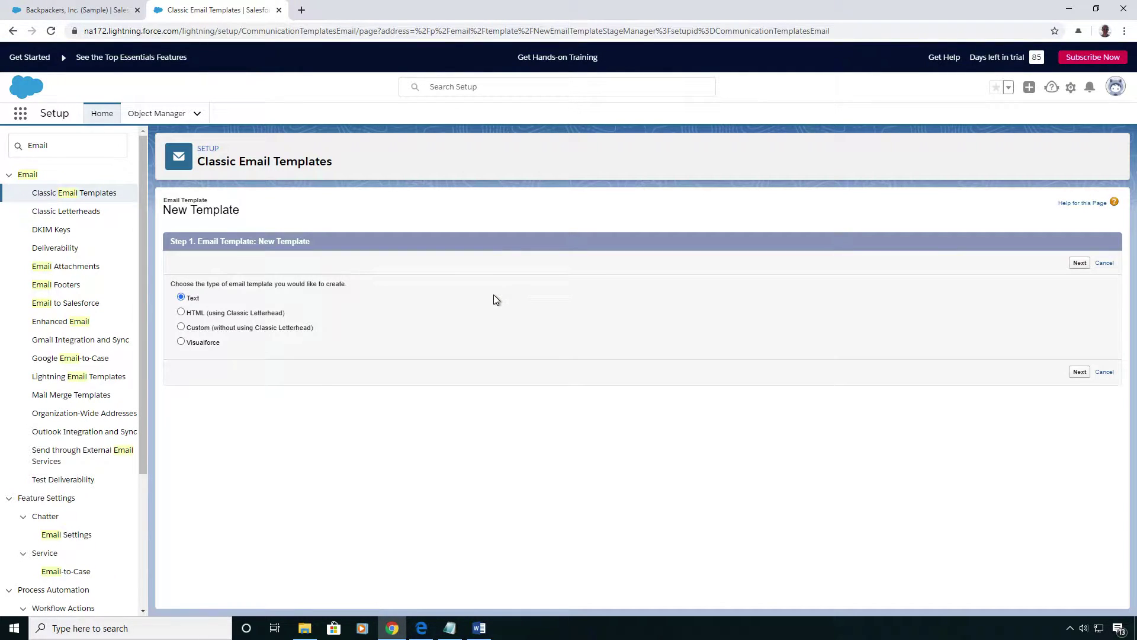
{"action": "left_click", "coordinate": [180, 312]}
{"action": "left_click", "coordinate": [1080, 371]}
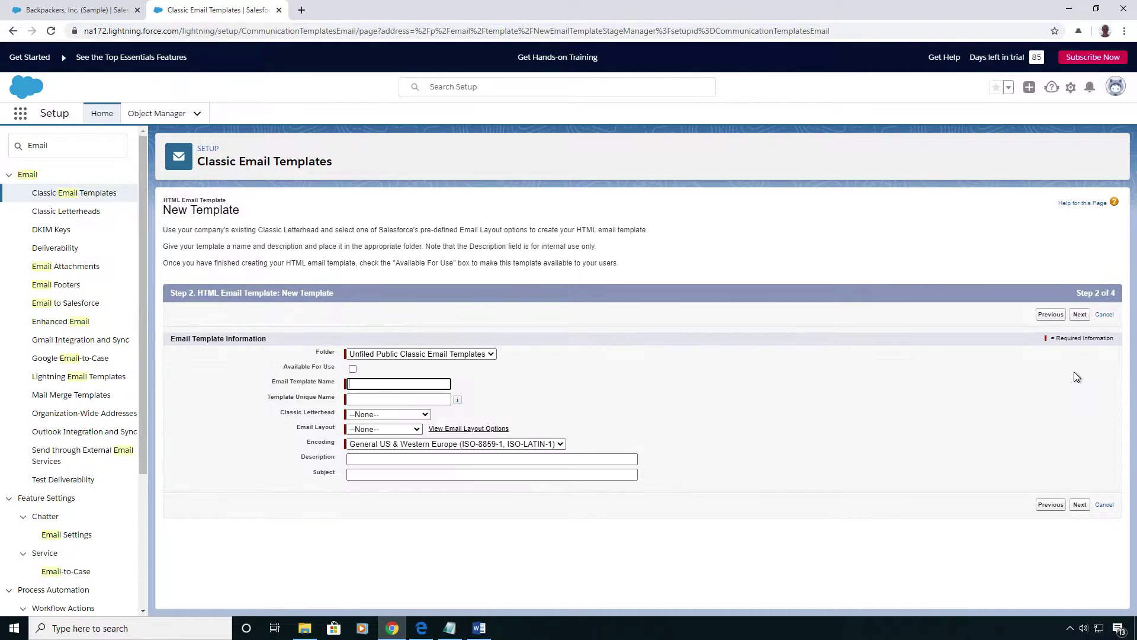
{"action": "left_click", "coordinate": [353, 369]}
- Name the template 'Contact Engineering' and make its unique name match
{"action": "left_click", "coordinate": [376, 382]}
{"action": "type", "text": "Contact"}
{"action": "type", "text": " Engineer"}
{"action": "key", "text": "Tab"}
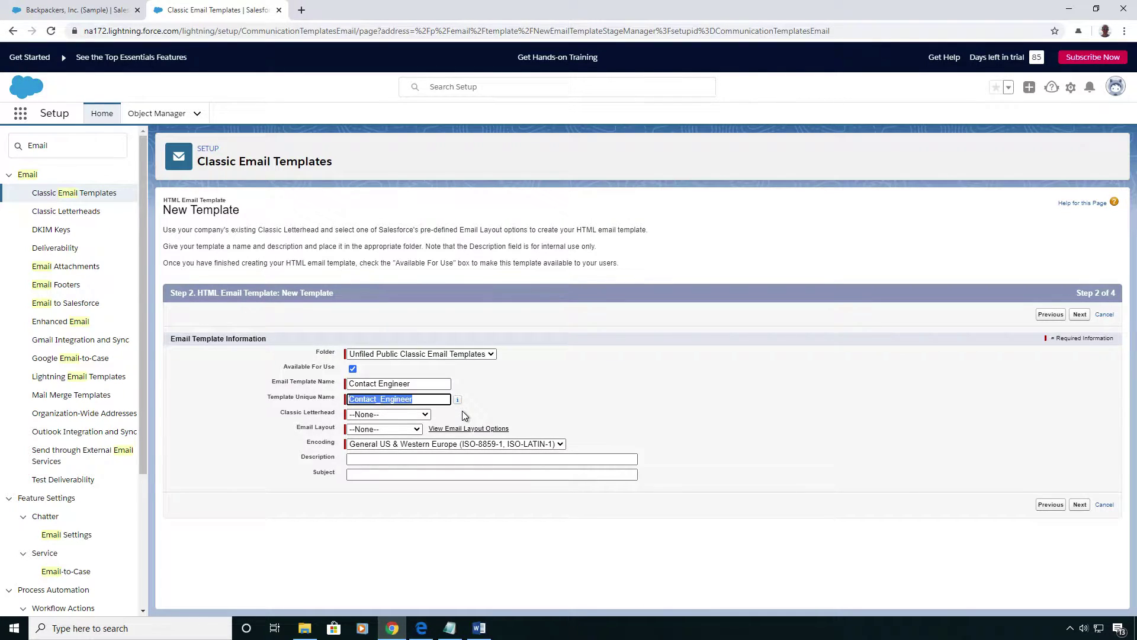
{"action": "left_click", "coordinate": [422, 385]}
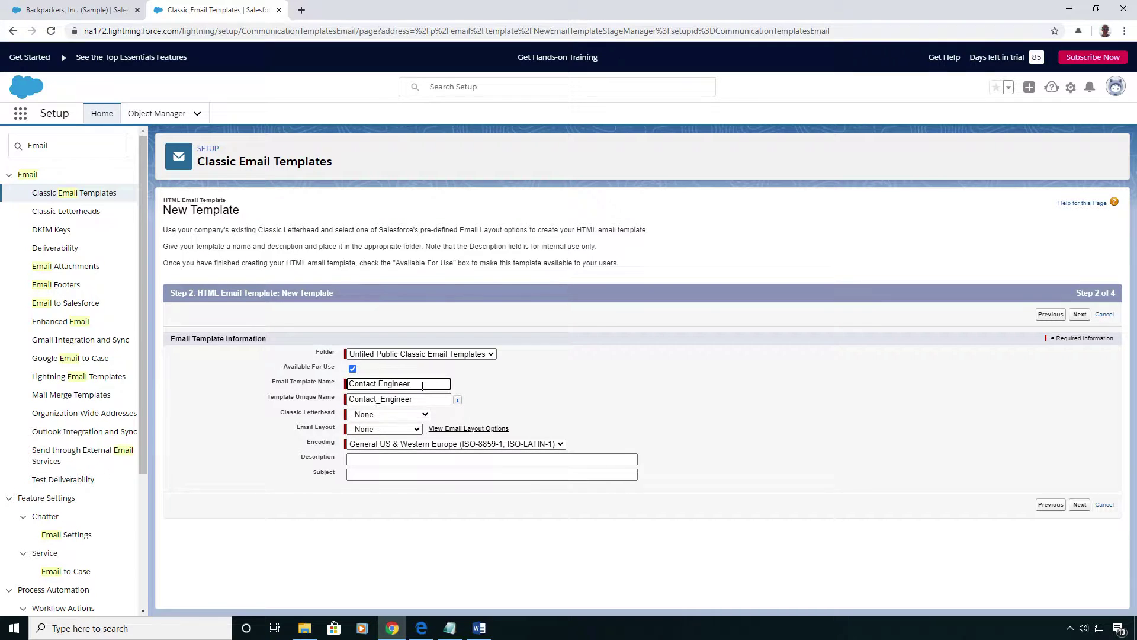
{"action": "type", "text": "ing"}
{"action": "left_click", "coordinate": [414, 399]}
{"action": "type", "text": "ing"}
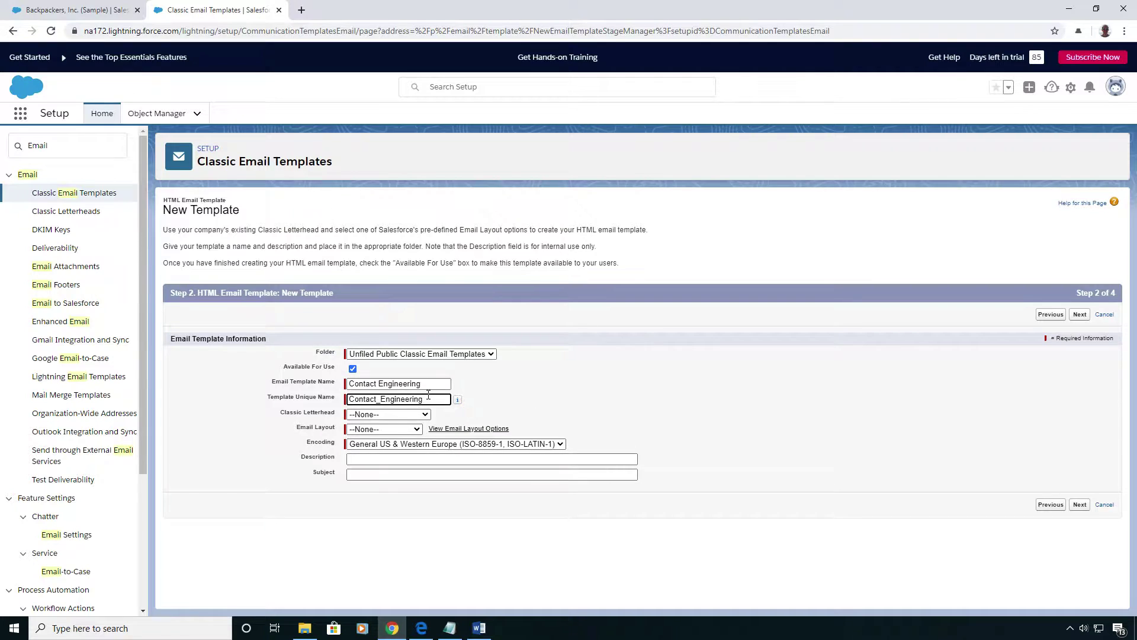
- Choose Services Letterhead and the Free Form Letter layout, then enter the subject
{"action": "left_click", "coordinate": [388, 414]}
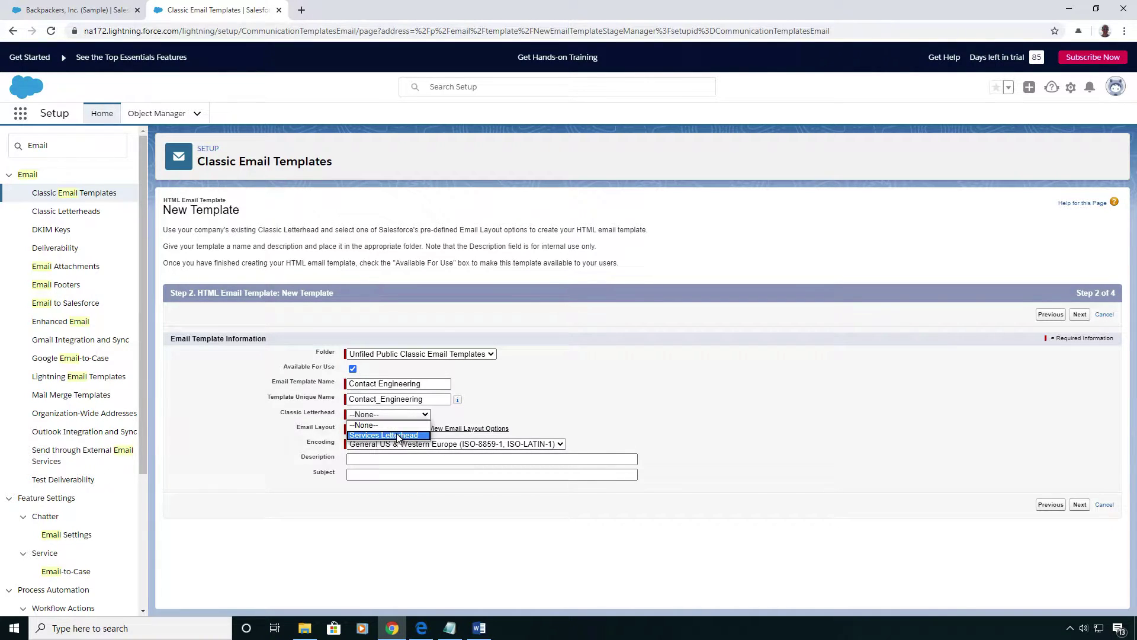
{"action": "left_click", "coordinate": [398, 436]}
{"action": "left_click", "coordinate": [384, 429]}
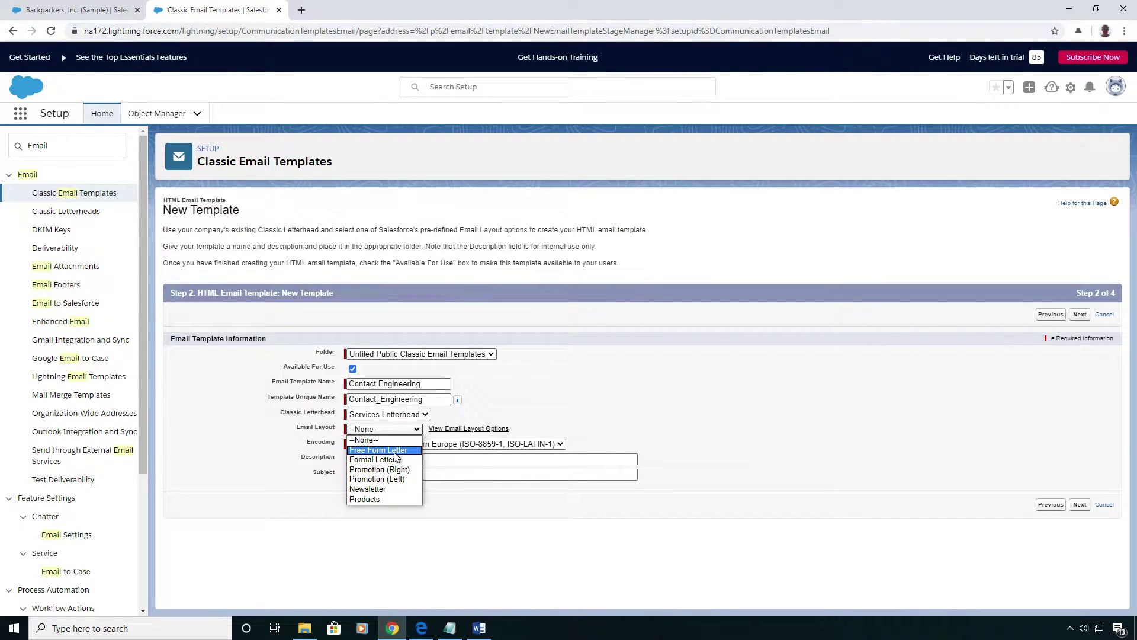
{"action": "left_click", "coordinate": [378, 451]}
{"action": "left_click", "coordinate": [491, 472]}
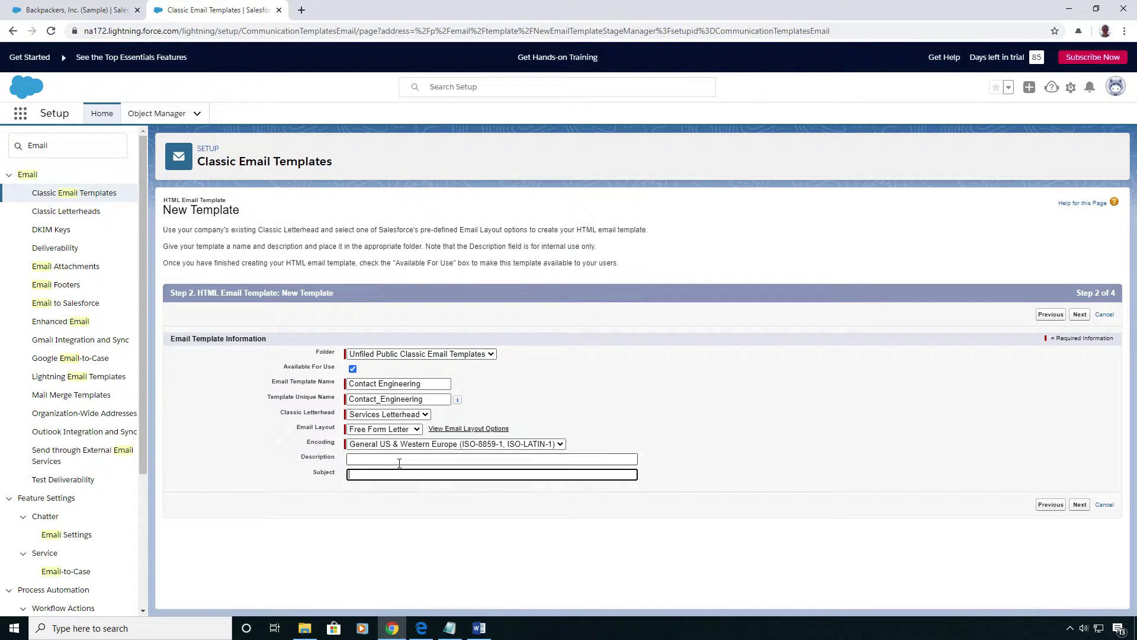
{"action": "type", "text": "Contact Engineering"}
{"action": "left_click", "coordinate": [1079, 503]}
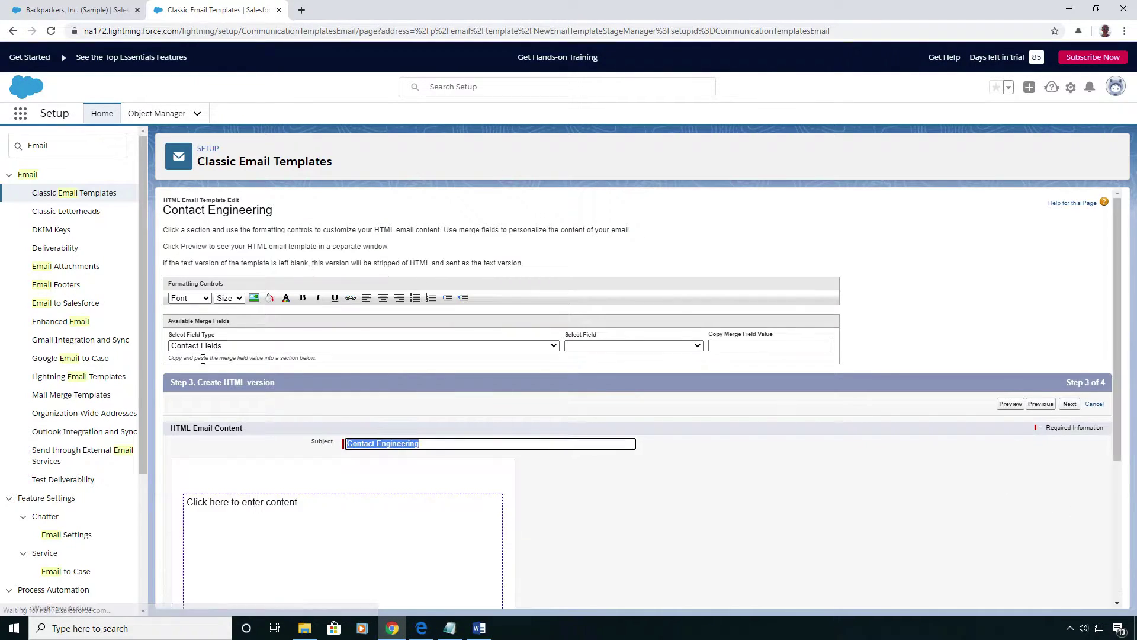
- Write the engineering-ready message and insert the Opportunity Name merge field
{"action": "left_click", "coordinate": [314, 518]}
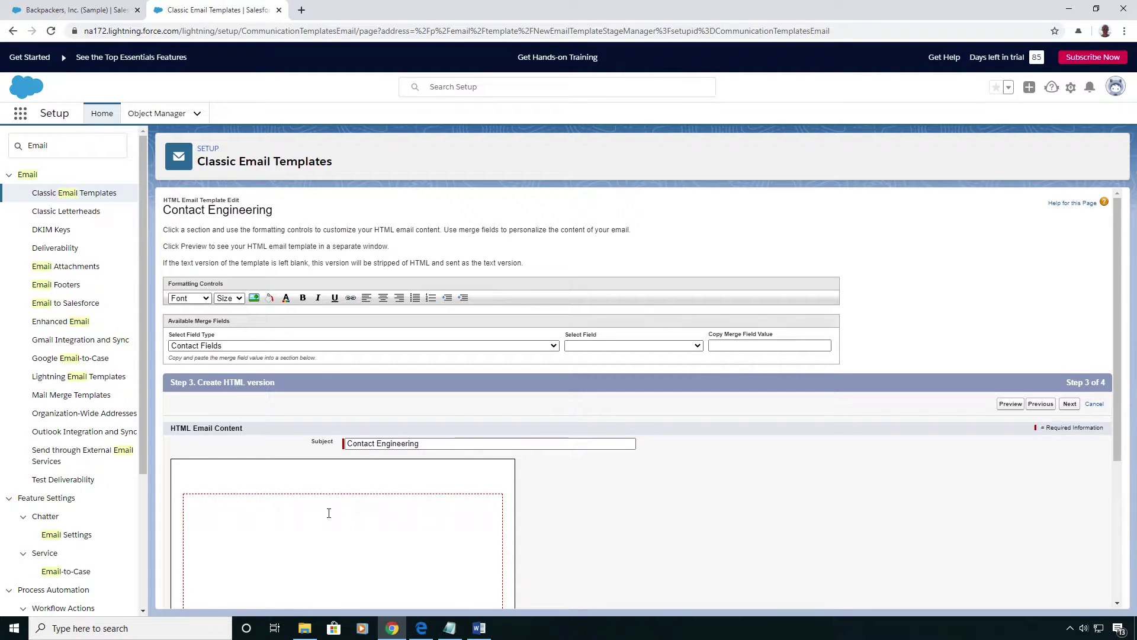
{"action": "type", "text": "Opportunit"}
{"action": "type", "text": "y"}
{"action": "left_click", "coordinate": [493, 344]}
{"action": "mouse_move", "coordinate": [554, 381]}
{"action": "left_mouse_down"}
{"action": "mouse_move", "coordinate": [566, 491]}
{"action": "mouse_move", "coordinate": [565, 480]}
{"action": "left_mouse_up"}
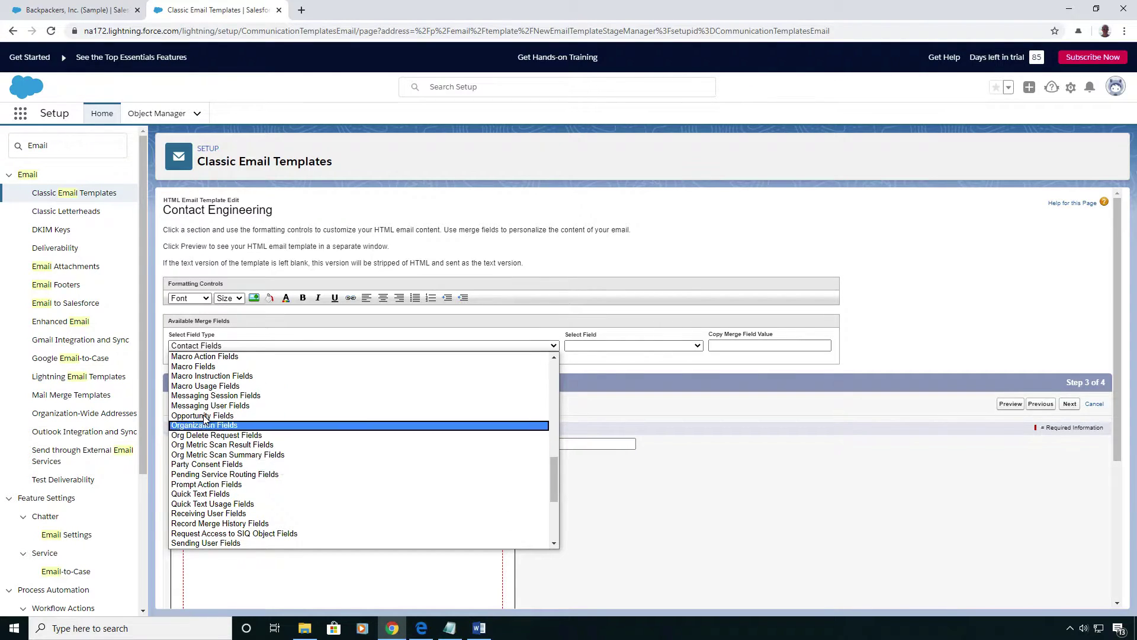
{"action": "left_click", "coordinate": [214, 416]}
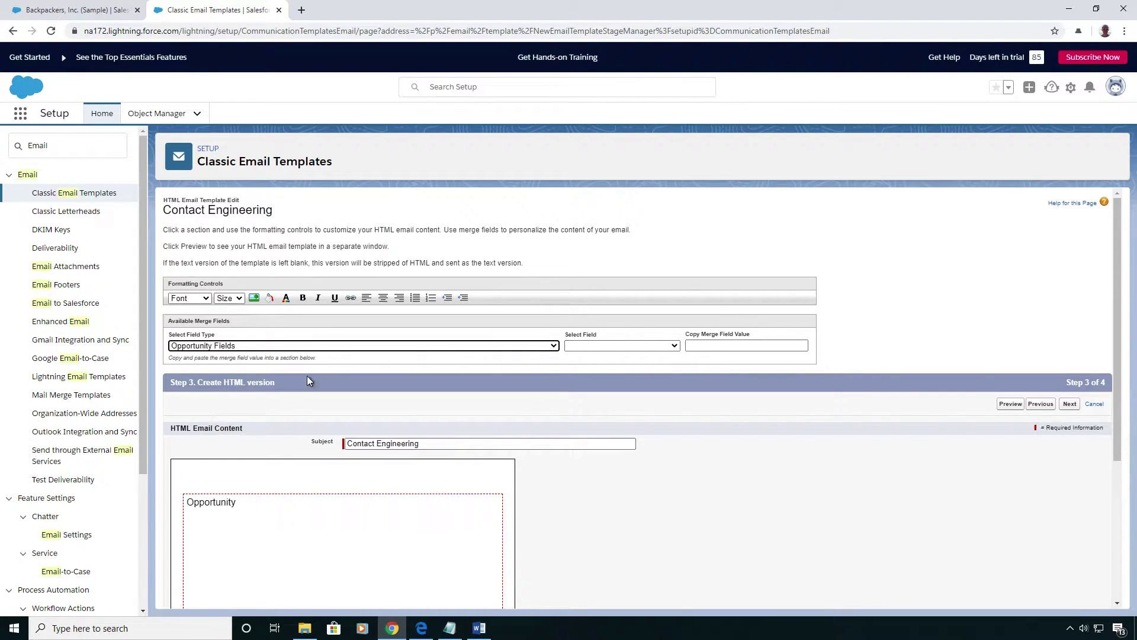
{"action": "left_click", "coordinate": [622, 345]}
{"action": "left_click_drag", "start_coordinate": [674, 392], "coordinate": [674, 471]}
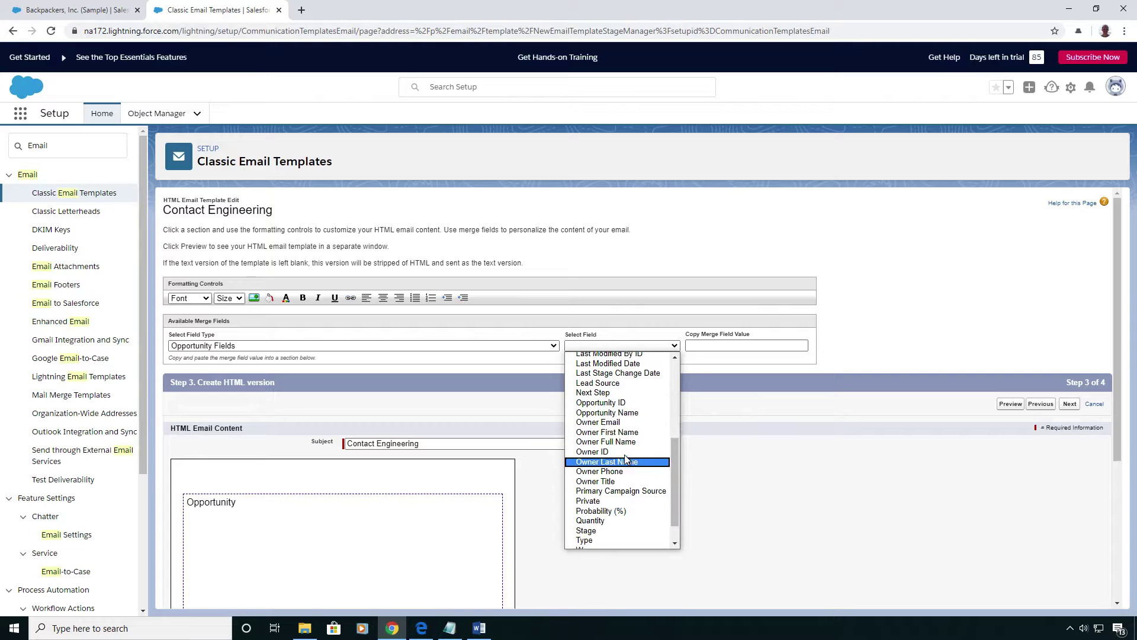
{"action": "left_click", "coordinate": [619, 412]}
{"action": "right_click", "coordinate": [734, 346]}
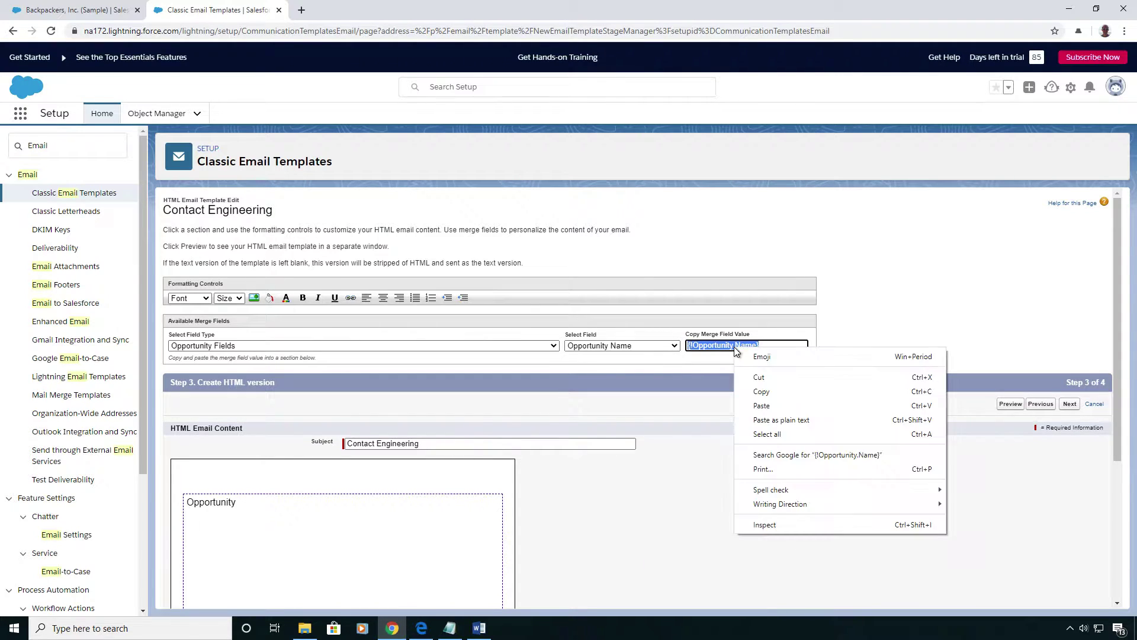
{"action": "left_click", "coordinate": [770, 390]}
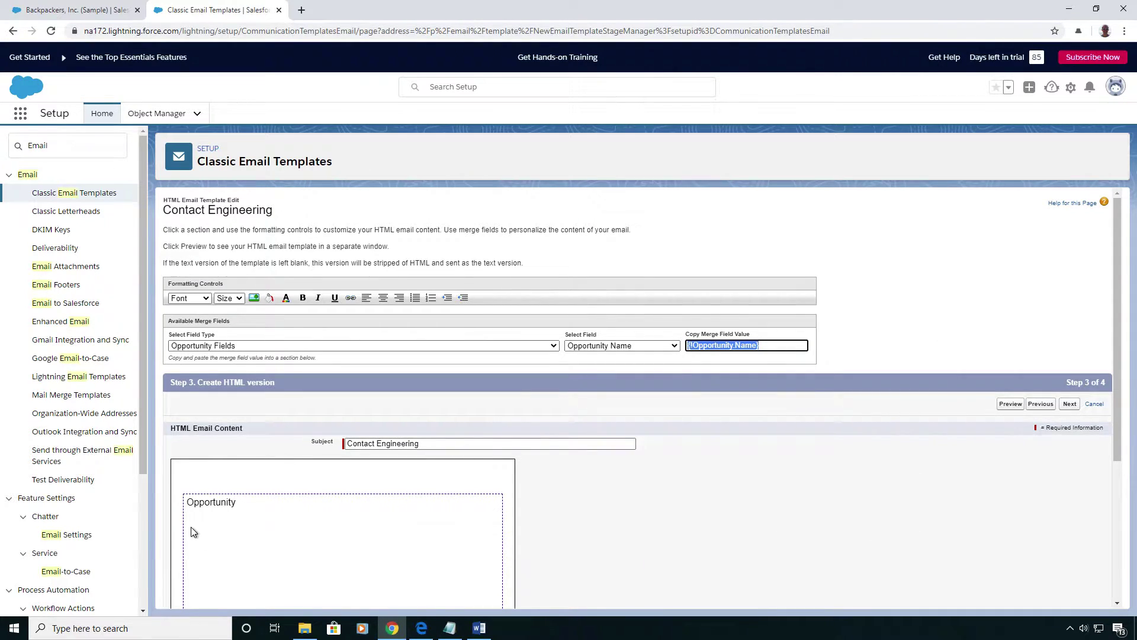
{"action": "left_click", "coordinate": [267, 500]}
{"action": "key", "text": "ctrl+v"}
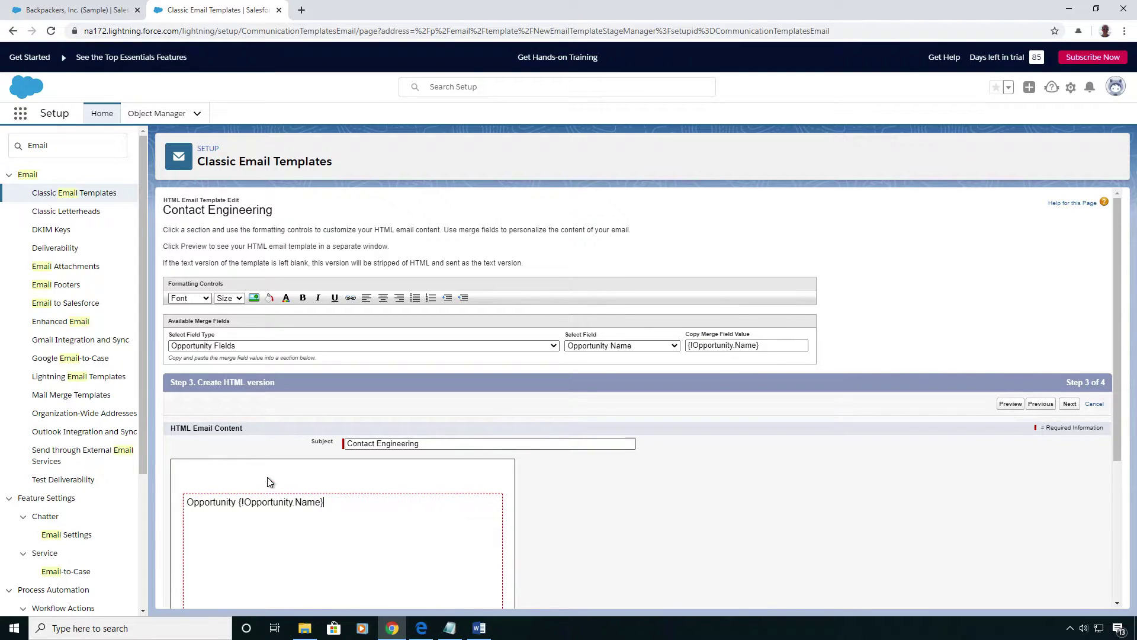
{"action": "type", "text": " is "}
{"action": "type", "text": "now ready for"}
{"action": "type", "text": " possibly cont"}
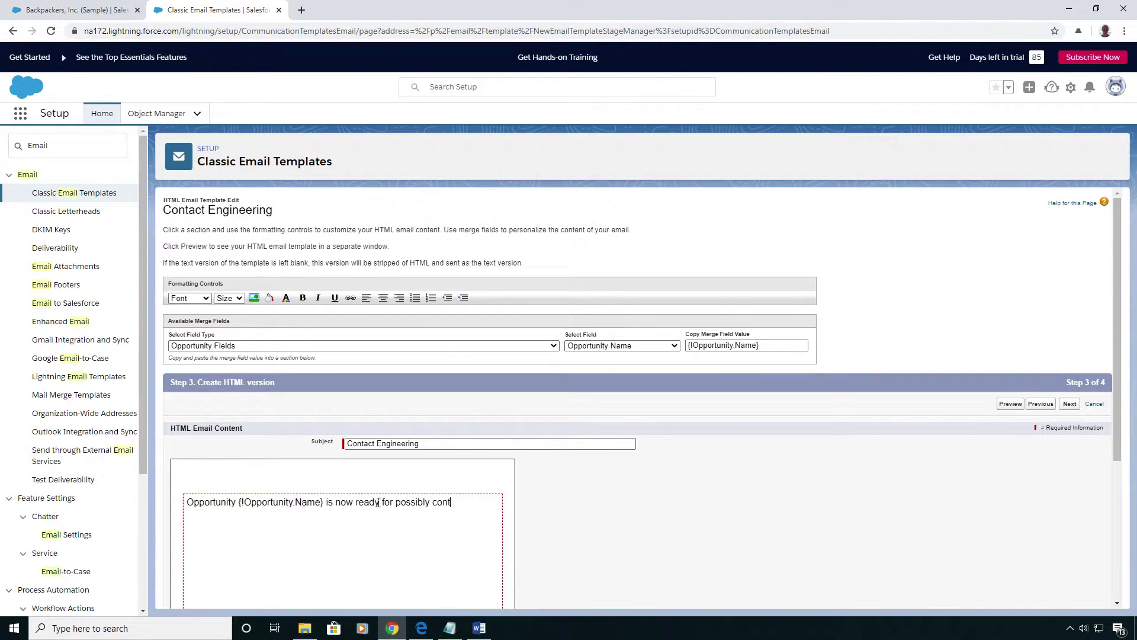
{"action": "type", "text": "acting the en"}
{"action": "type", "text": "gineering depar"}
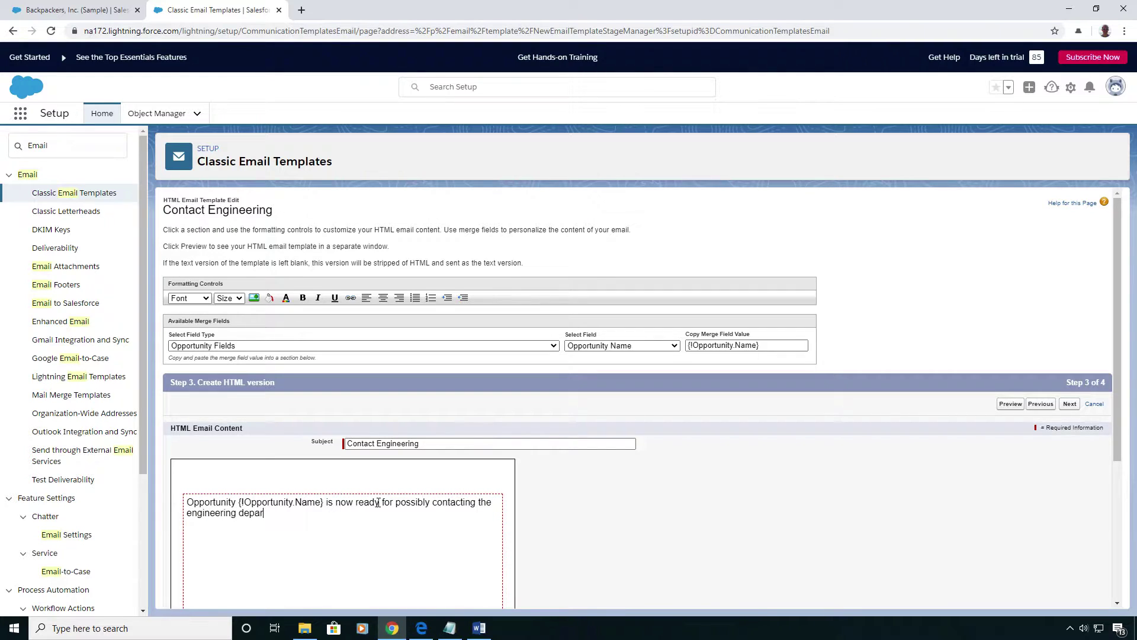
{"action": "type", "text": "tment."}
{"action": "type", "text": "Here is a link to the opportunity:"}
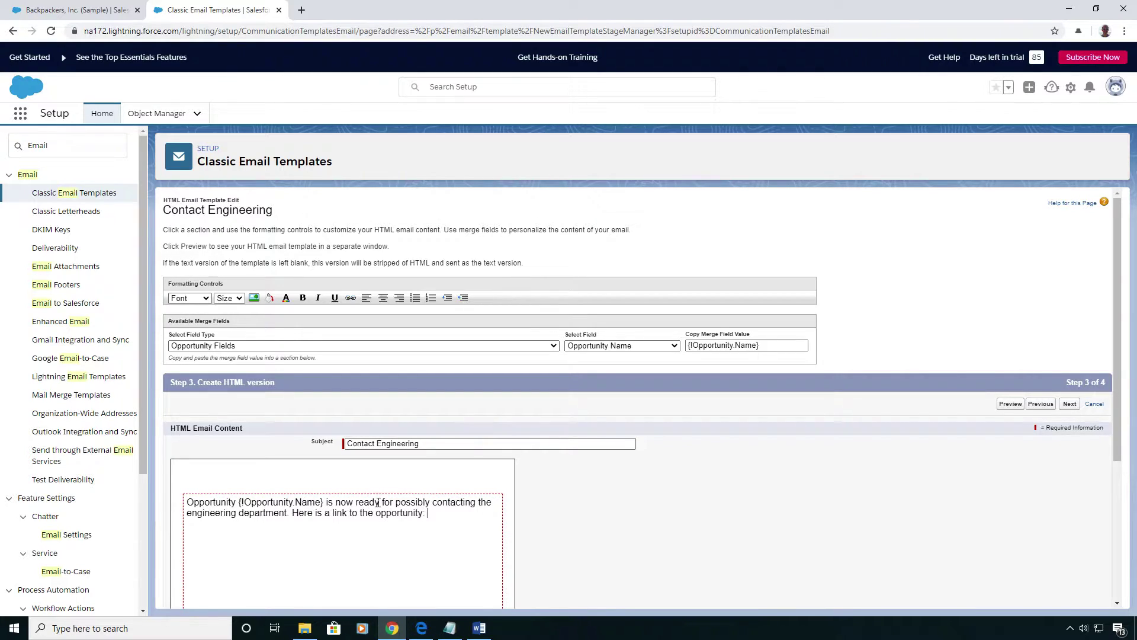
- Add the {!Opportunity.Link} merge field on a new body line
{"action": "left_click", "coordinate": [622, 345]}
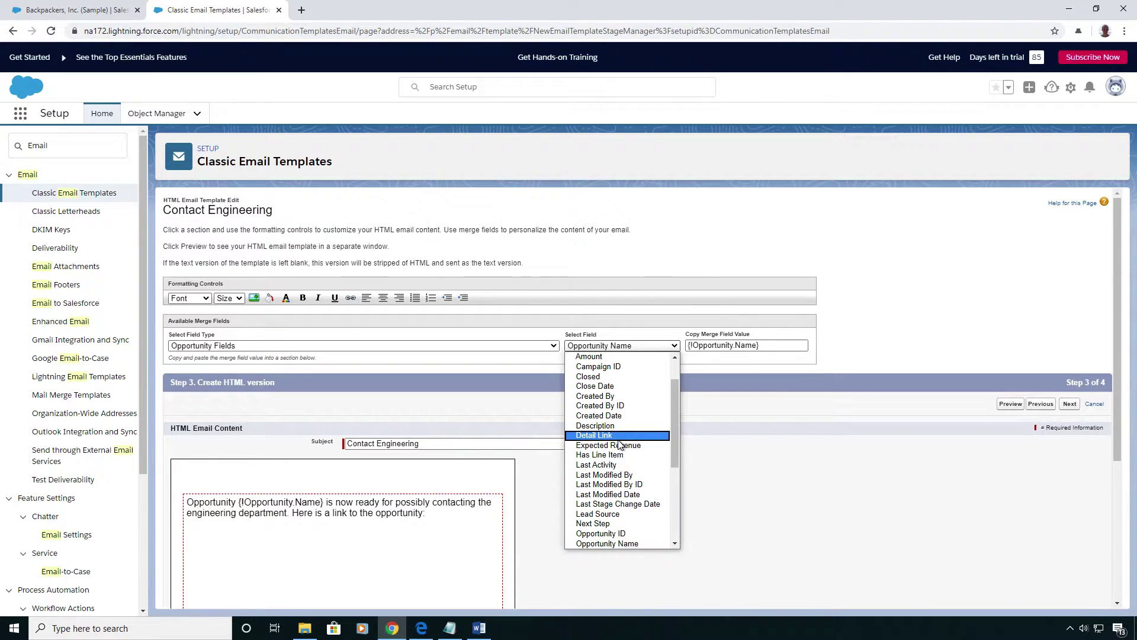
{"action": "left_click", "coordinate": [594, 435]}
{"action": "right_click", "coordinate": [719, 346]}
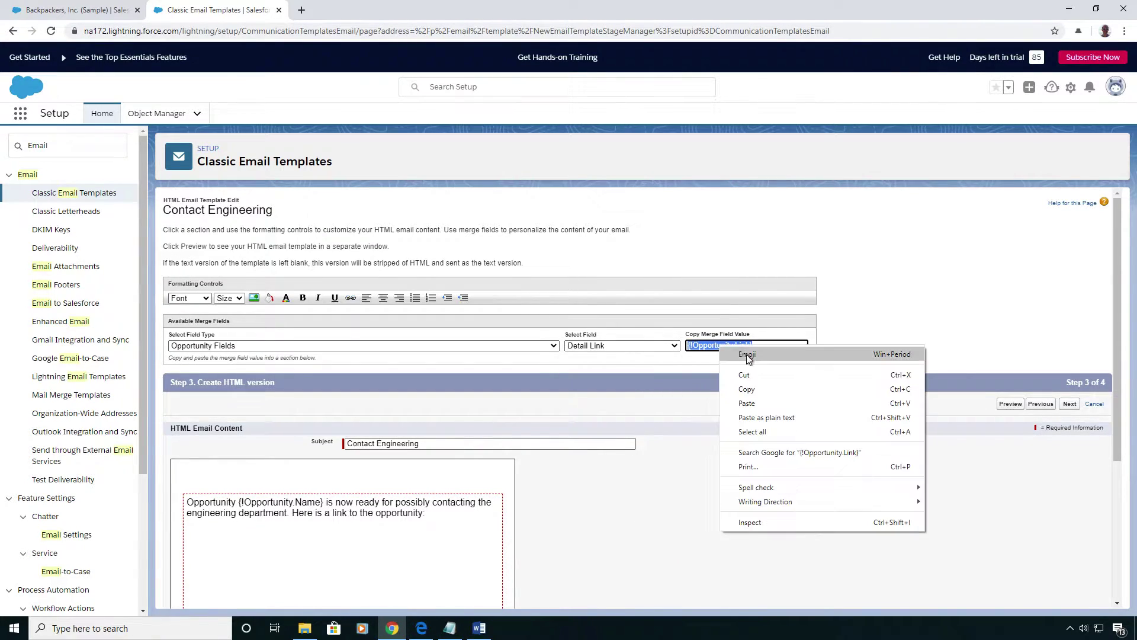
{"action": "left_click", "coordinate": [759, 394]}
{"action": "left_click", "coordinate": [362, 544]}
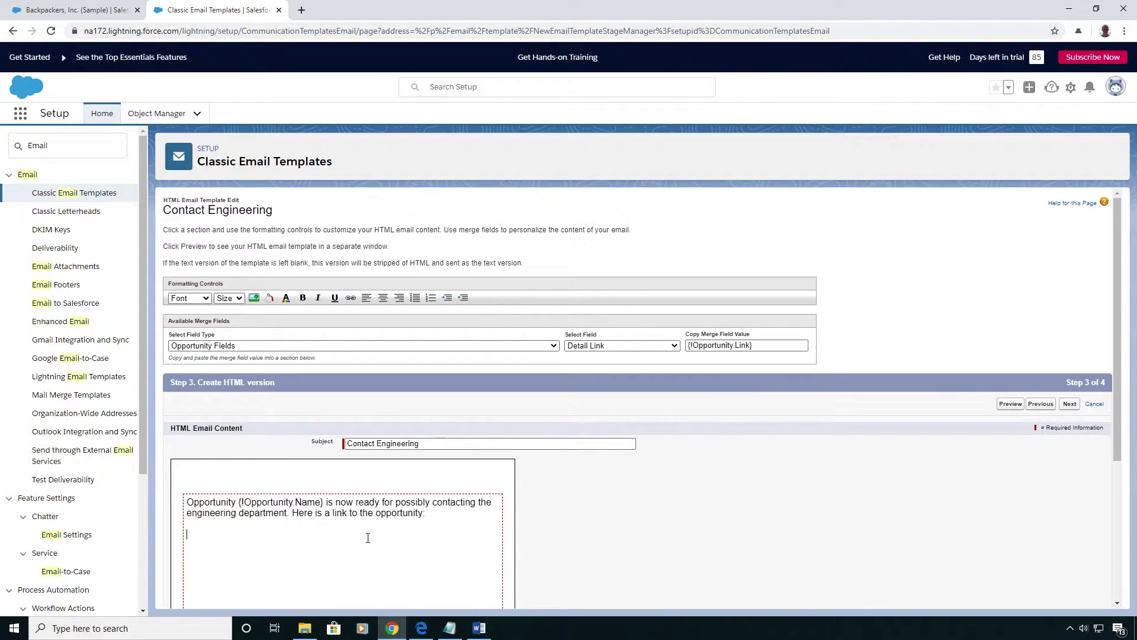
{"action": "key", "text": "ctrl+v"}
{"action": "scroll", "coordinate": [612, 490], "scroll_direction": "down", "scroll_amount": 5}
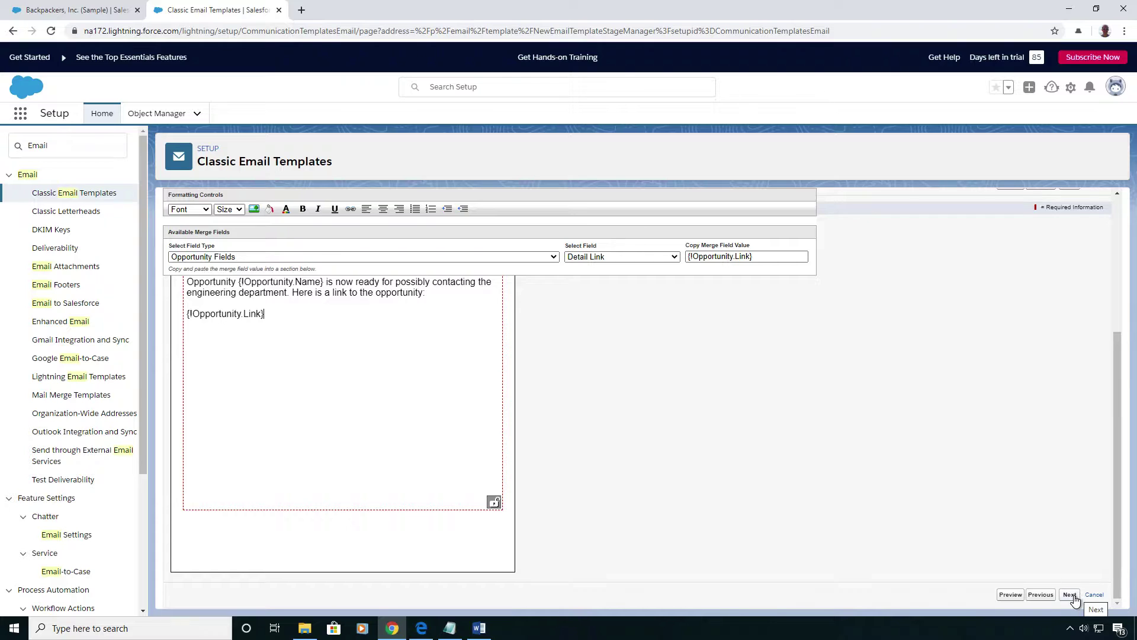
{"action": "left_click", "coordinate": [1070, 595]}
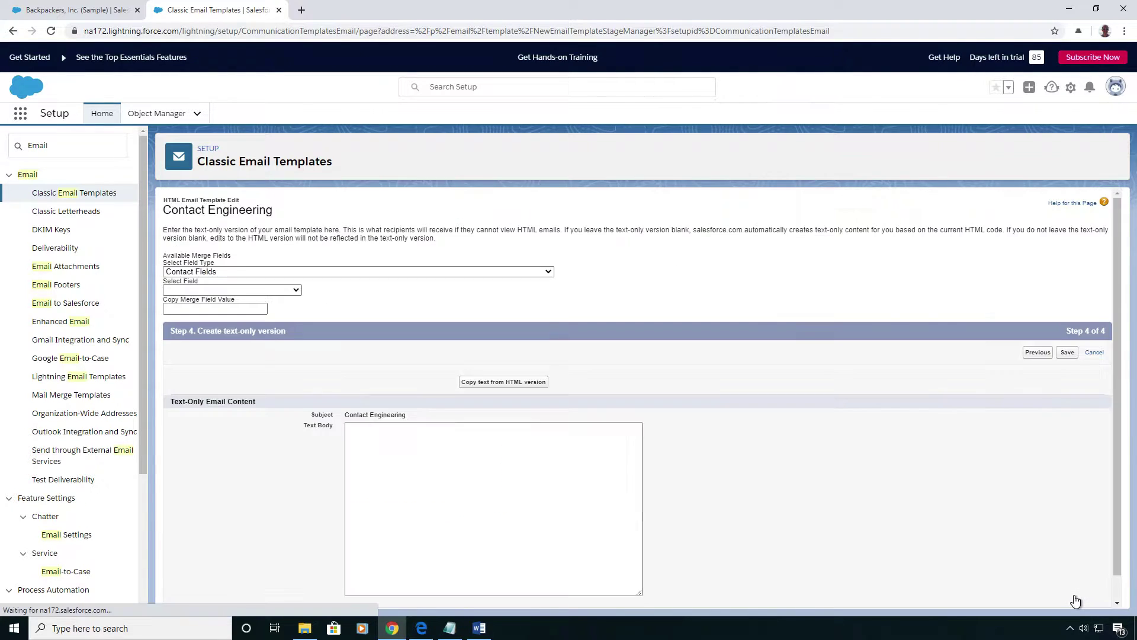
- Copy the HTML body into the text-only version and save the template
{"action": "left_click", "coordinate": [504, 382]}
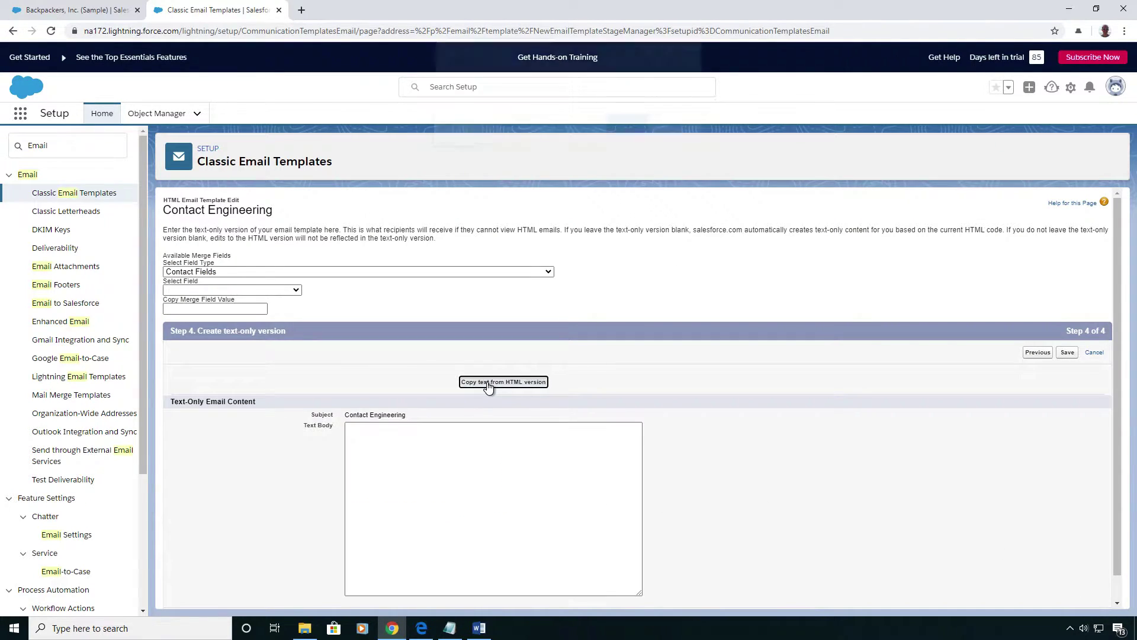
{"action": "left_click", "coordinate": [626, 133]}
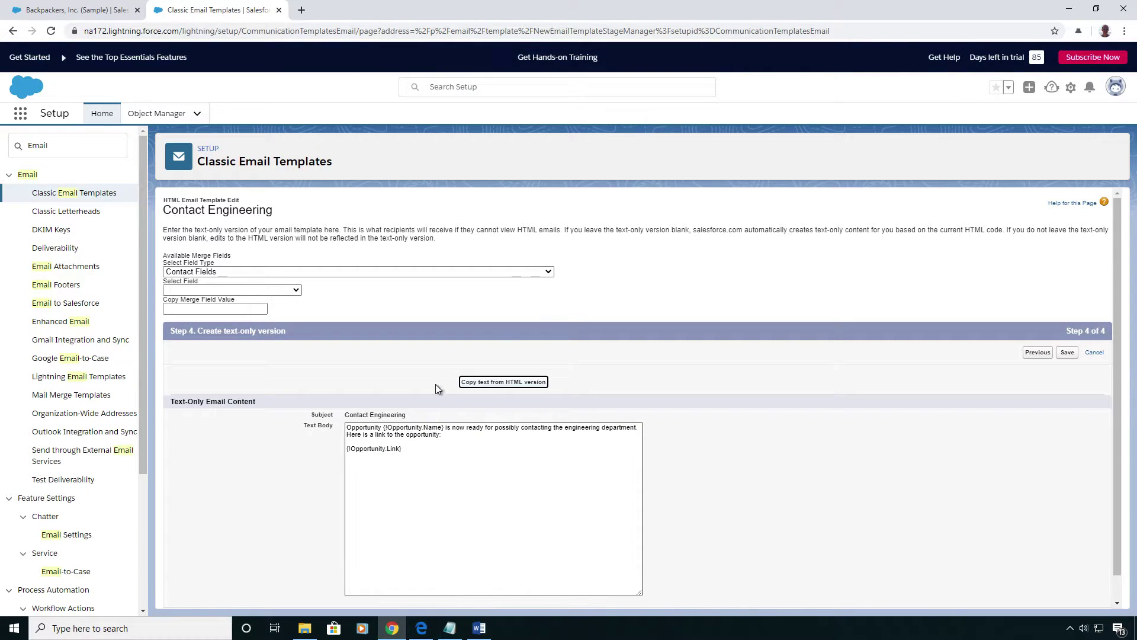
{"action": "scroll", "coordinate": [840, 486], "scroll_direction": "down", "scroll_amount": 1}
{"action": "left_click", "coordinate": [1068, 594]}
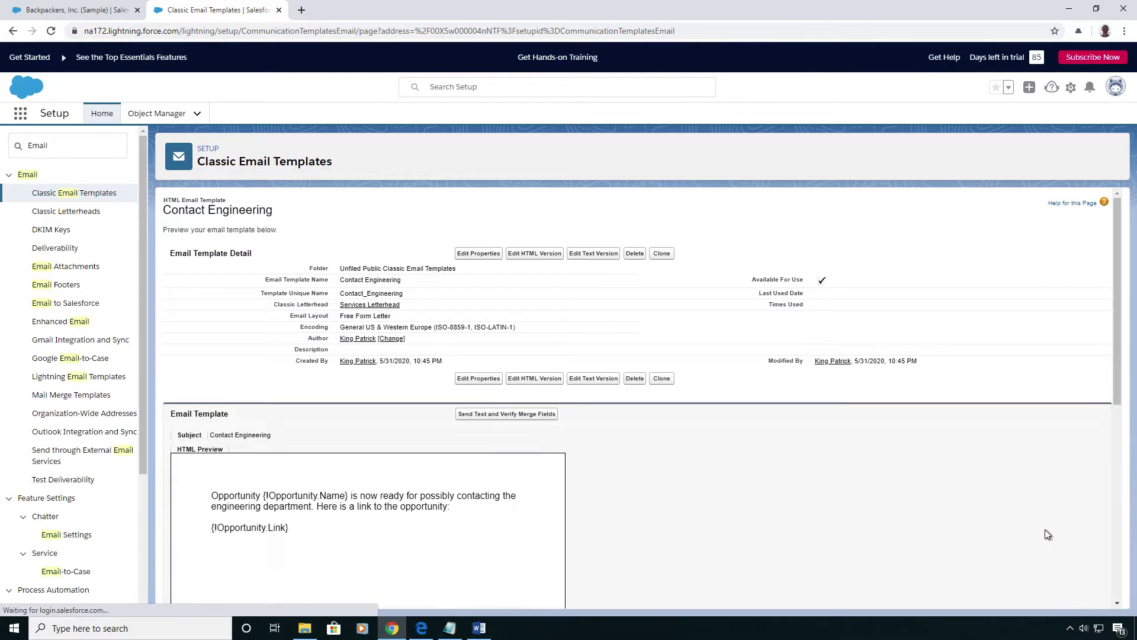
{"action": "scroll", "coordinate": [632, 431], "scroll_direction": "down", "scroll_amount": 3}
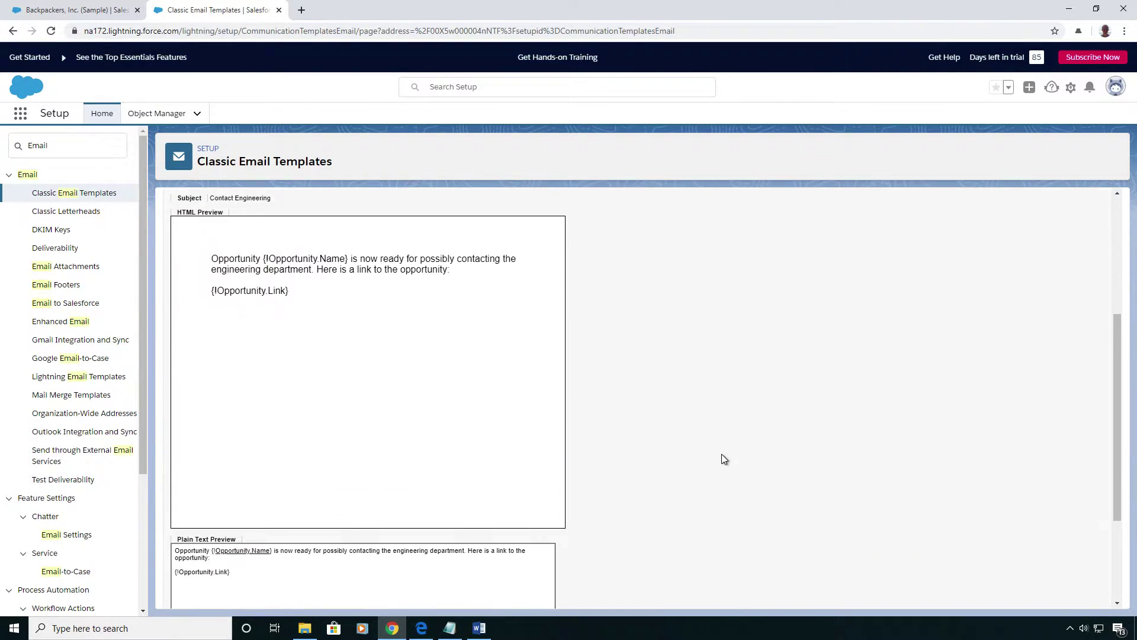
{"action": "scroll", "coordinate": [716, 453], "scroll_direction": "up", "scroll_amount": 3}
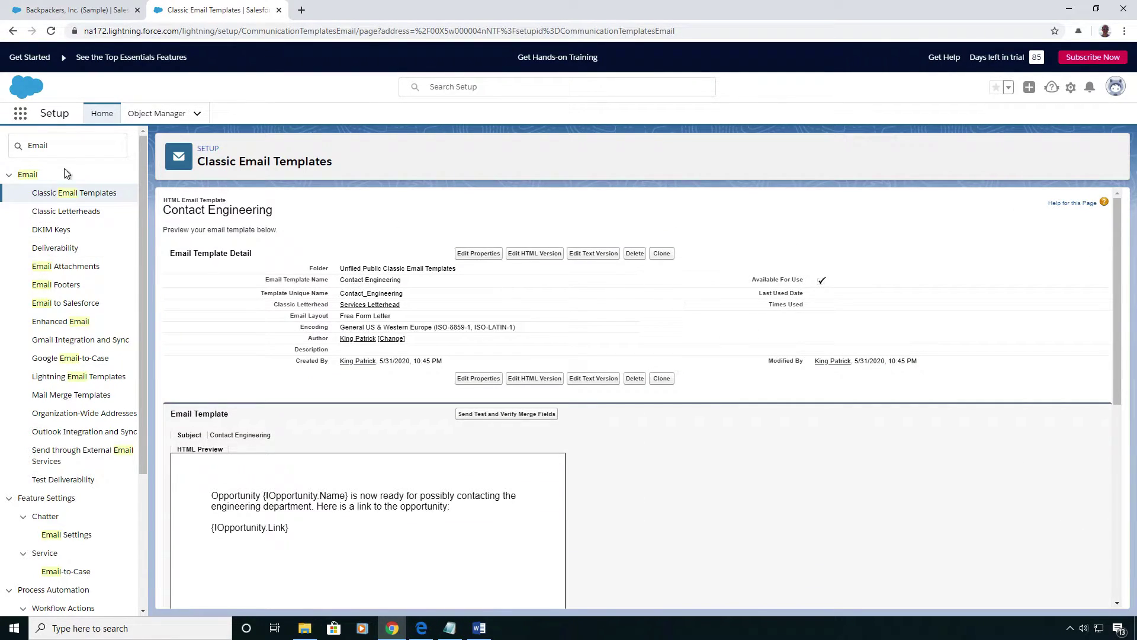
{"action": "left_click", "coordinate": [54, 145]}
- Search Setup for 'workflow' and open the Workflow Rules list
{"action": "left_click_drag", "start_coordinate": [52, 145], "coordinate": [26, 145]}
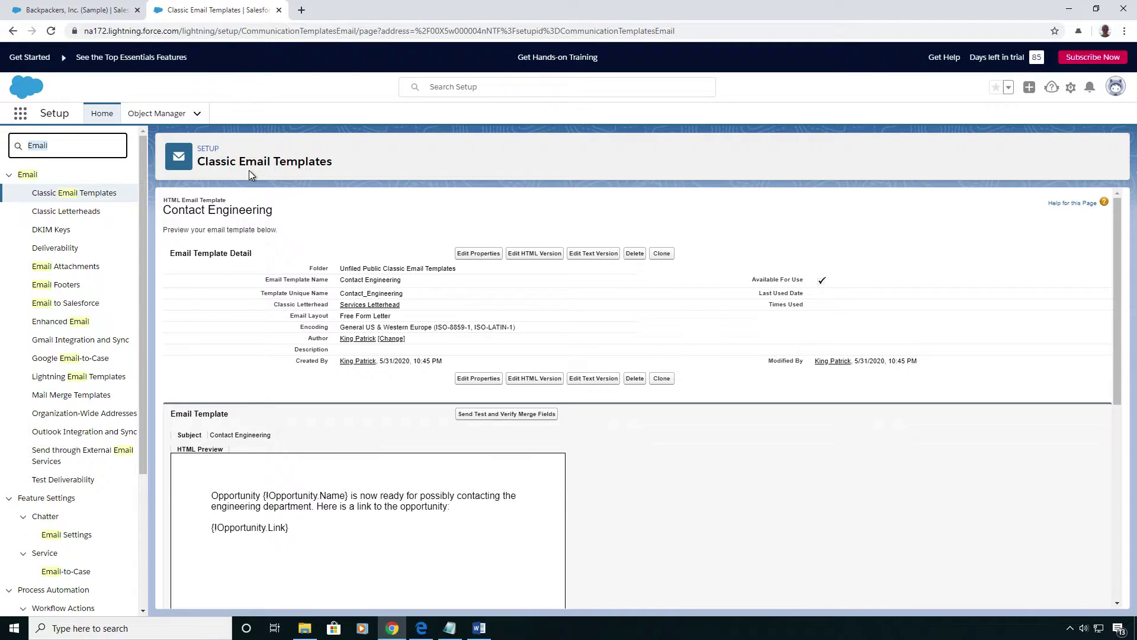
{"action": "type", "text": "worklo"}
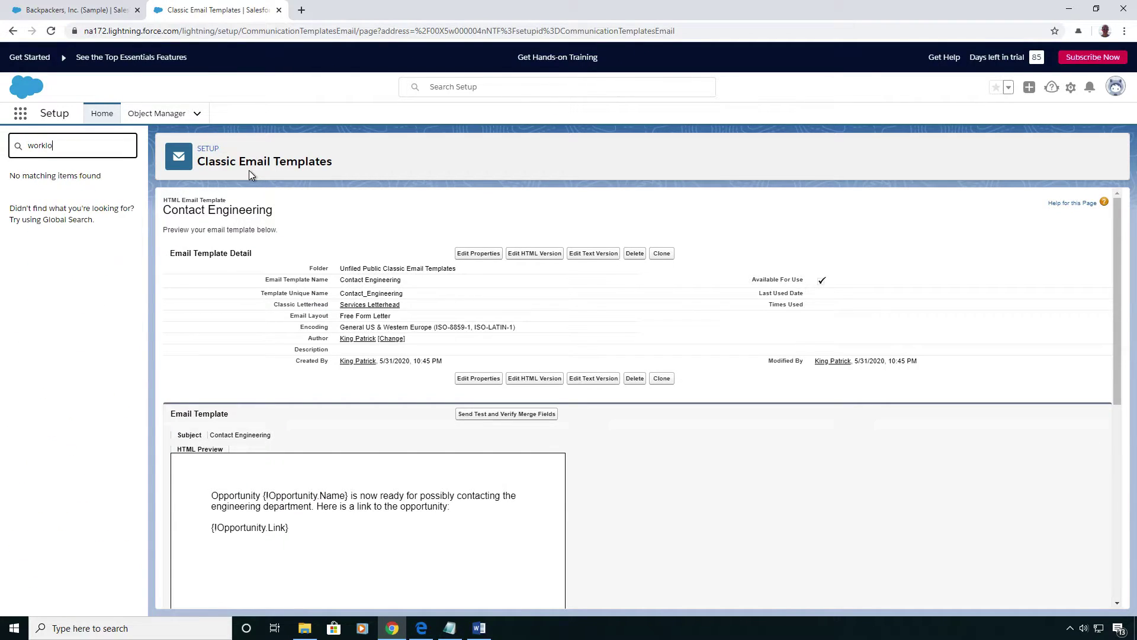
{"action": "key", "text": "BackSpace"}
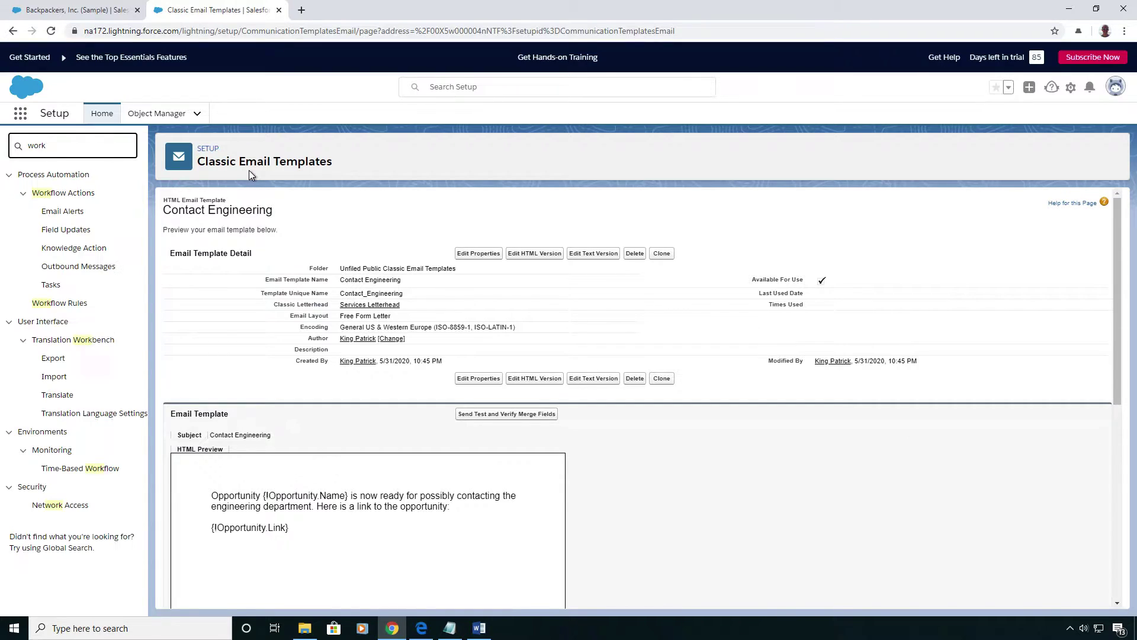
{"action": "type", "text": "flow"}
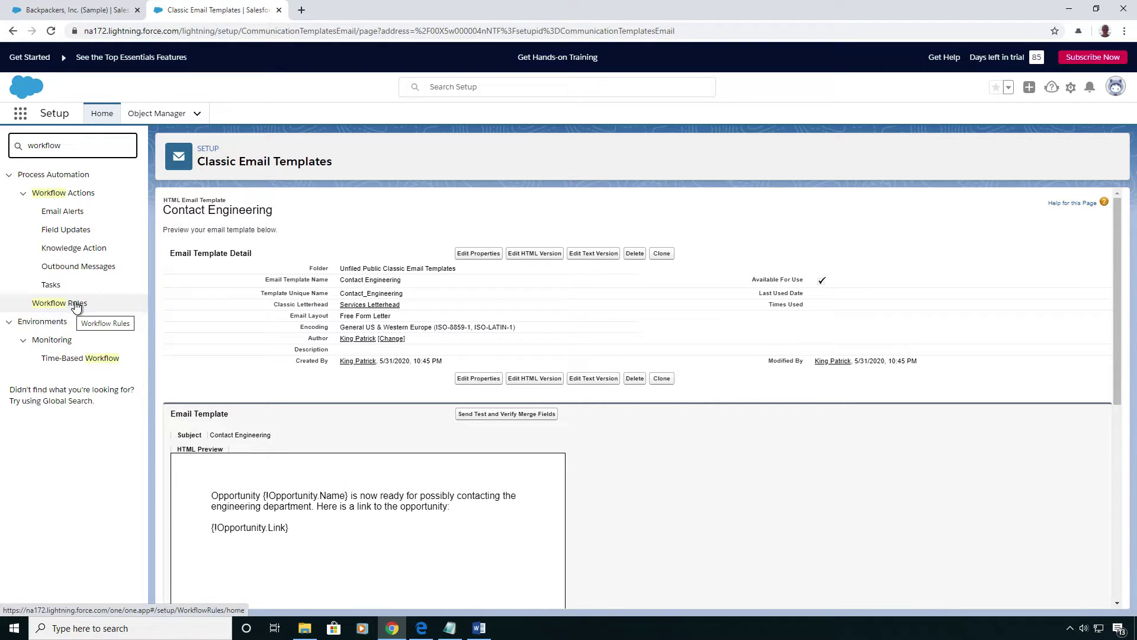
{"action": "left_click", "coordinate": [59, 303]}
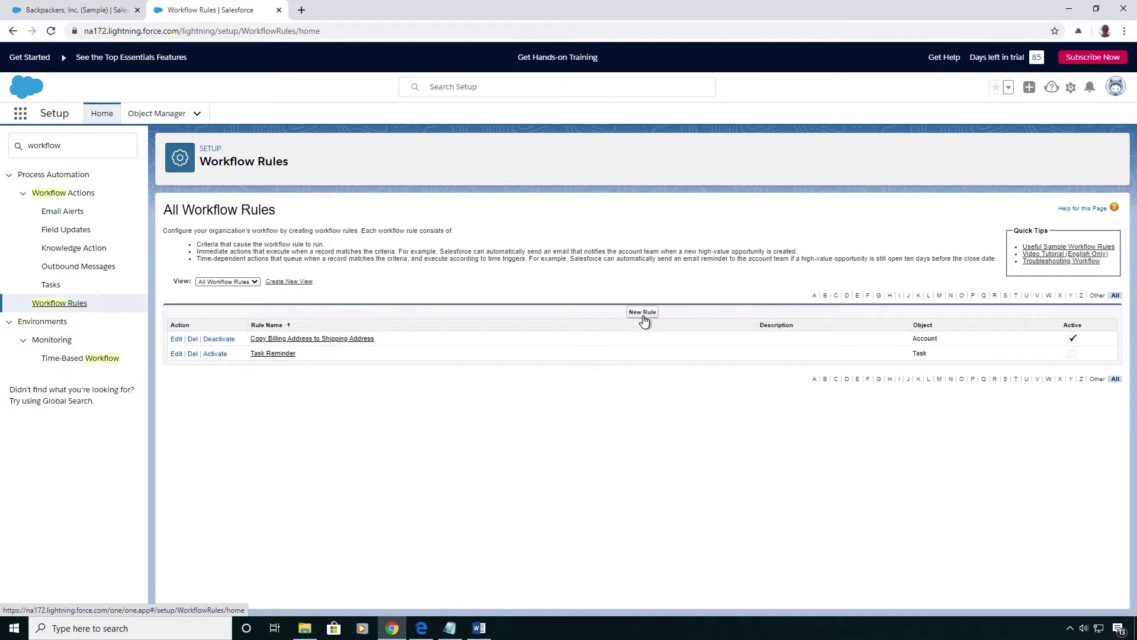
- Create a new Opportunity workflow rule named 'Stage Changed to Negotiation'
{"action": "left_click", "coordinate": [642, 312]}
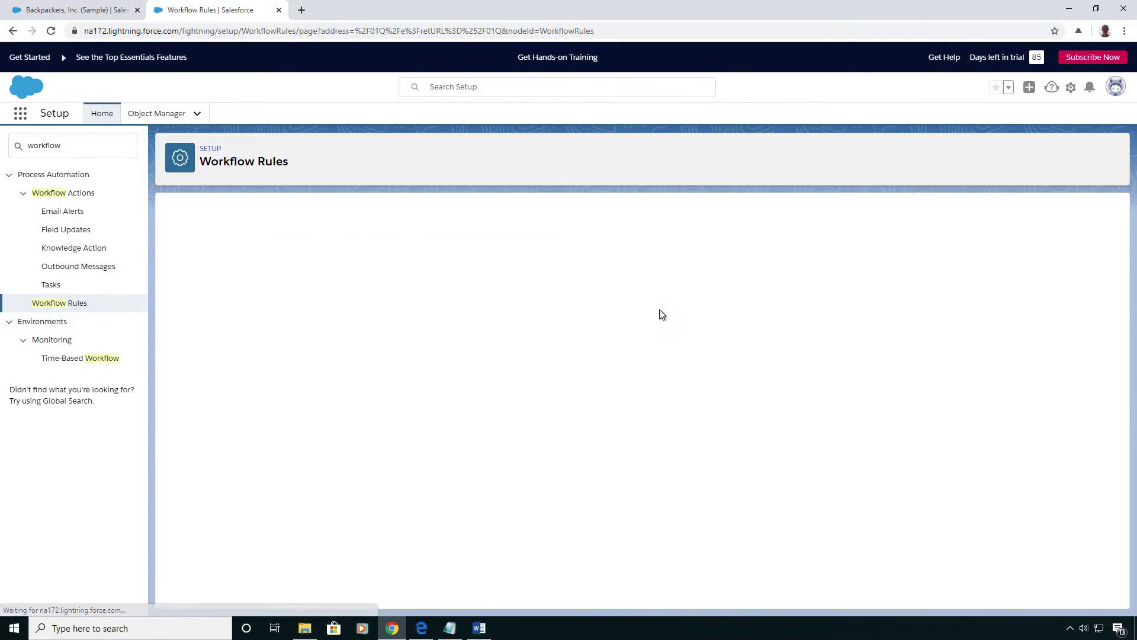
{"action": "left_click", "coordinate": [430, 311]}
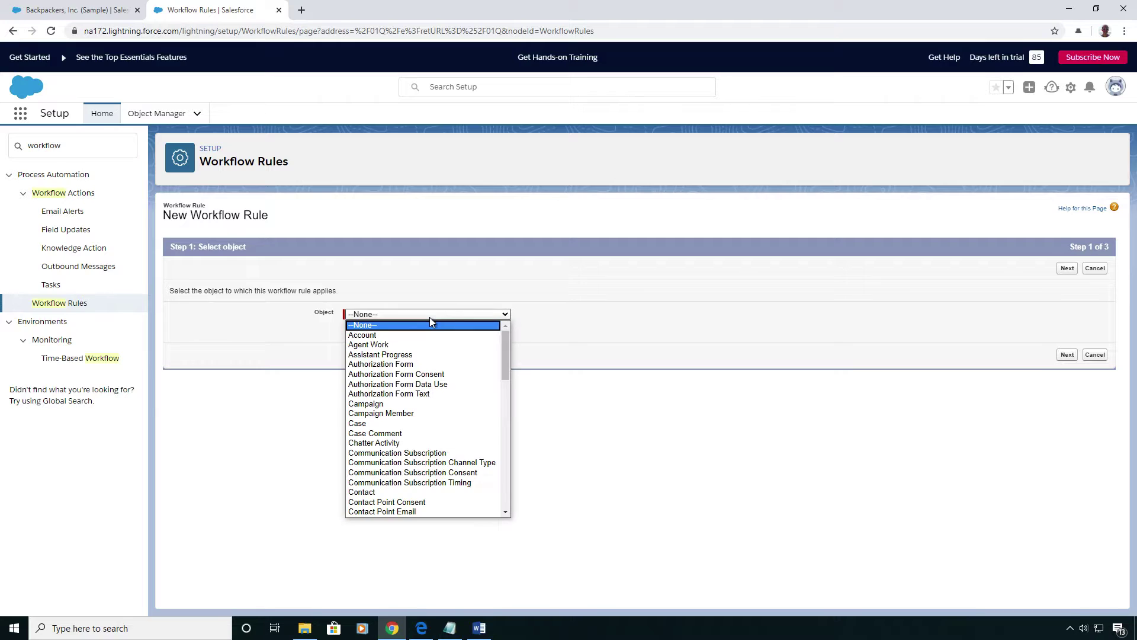
{"action": "type", "text": "Opportunity"}
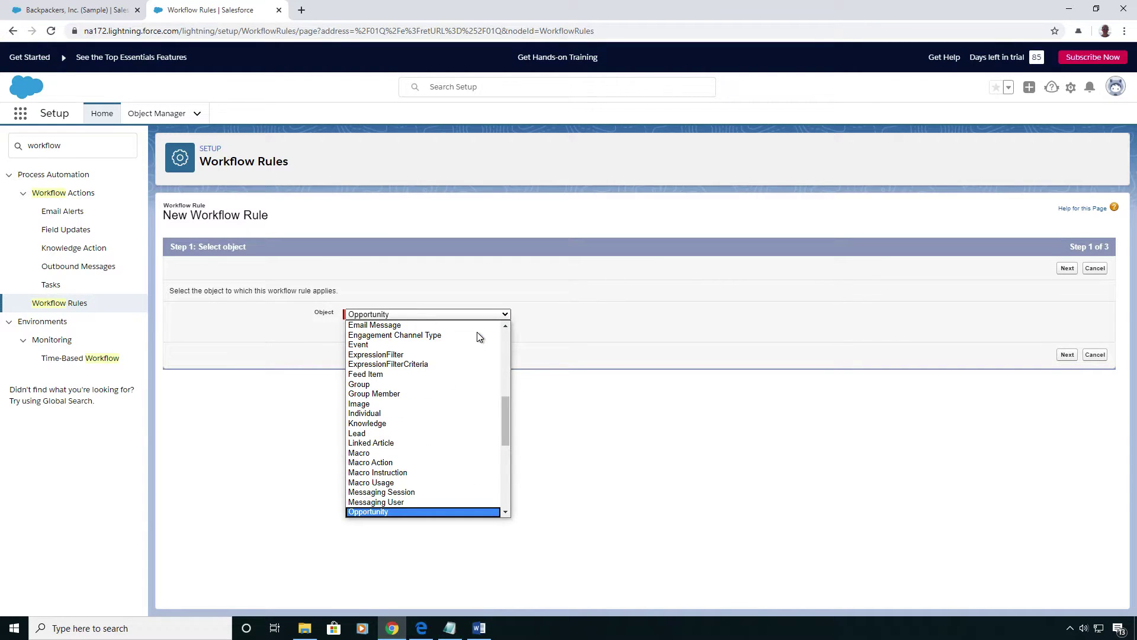
{"action": "left_click", "coordinate": [423, 512]}
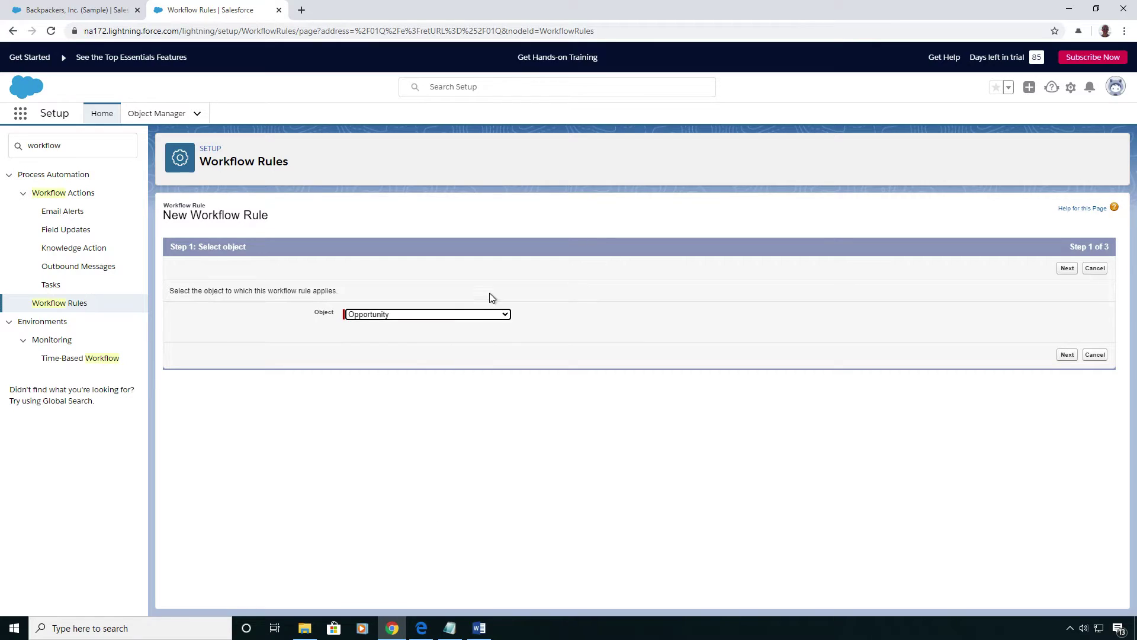
{"action": "left_click", "coordinate": [1068, 355]}
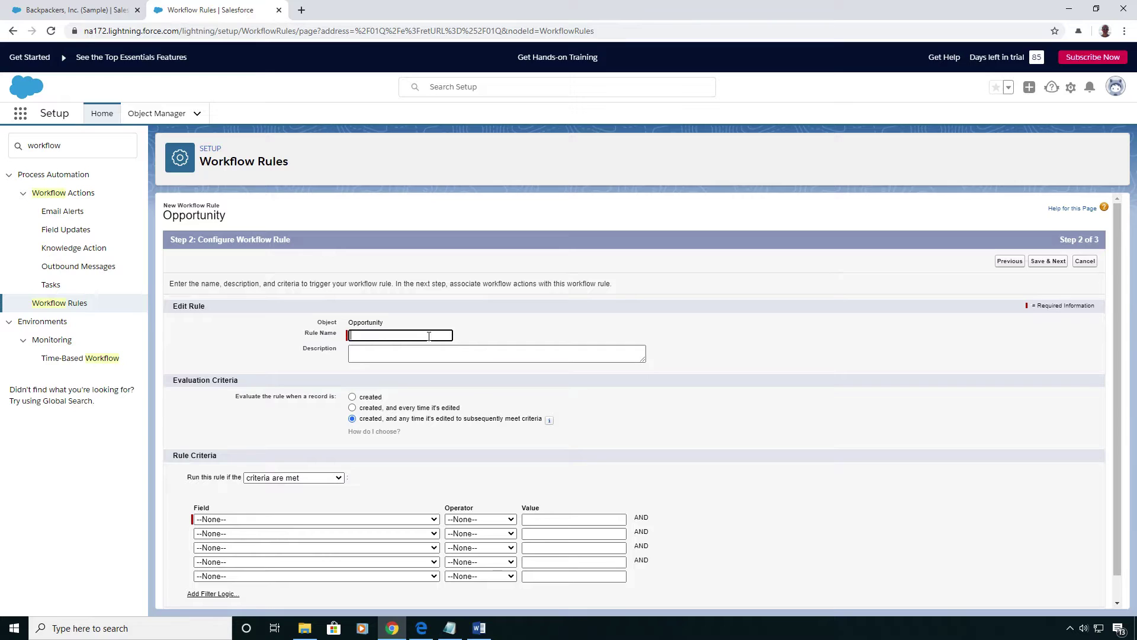
{"action": "type", "text": "Stage Cha"}
{"action": "type", "text": "nged to Negot"}
{"action": "type", "text": "iation"}
{"action": "left_click", "coordinate": [455, 353]}
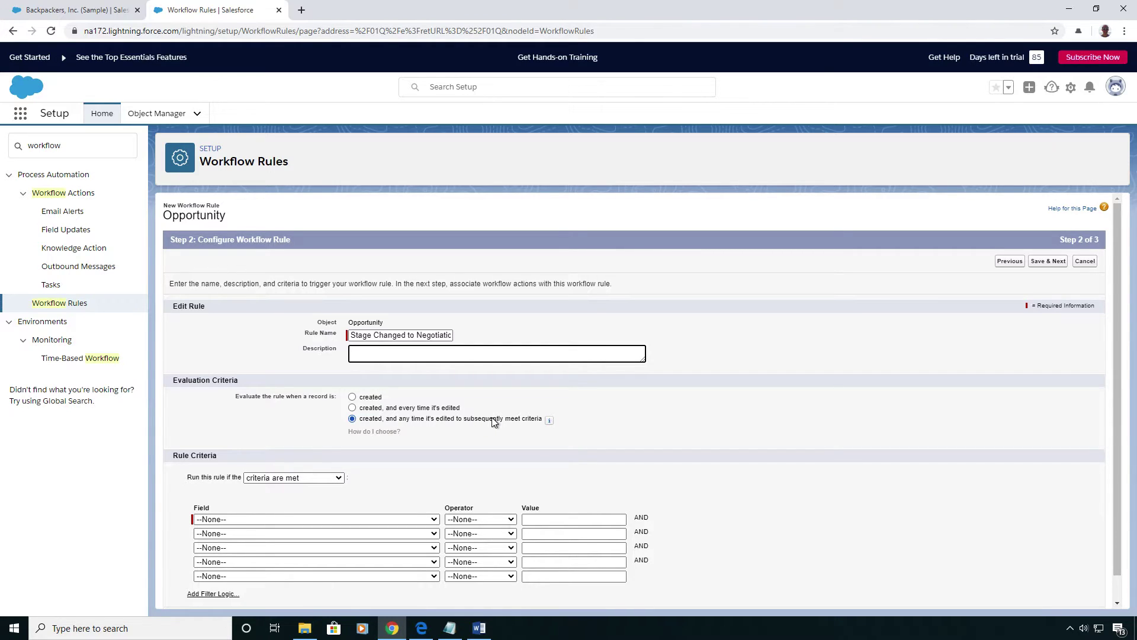
- Set the rule criterion to Opportunity: Stage equals Negotiation/Review
{"action": "left_click", "coordinate": [315, 519]}
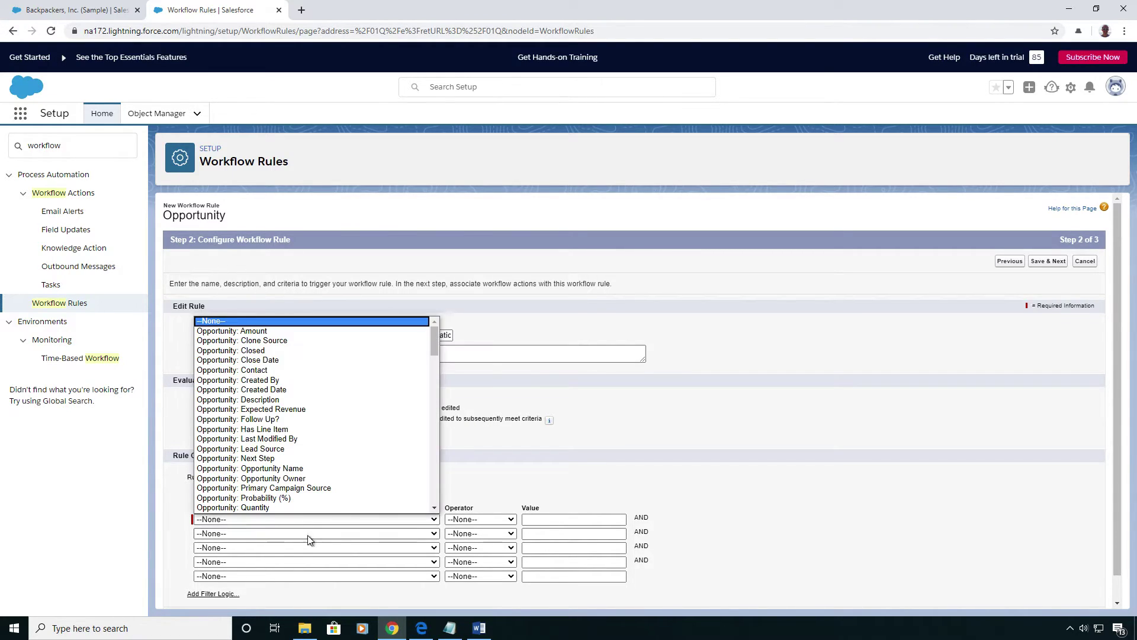
{"action": "left_click", "coordinate": [290, 509]}
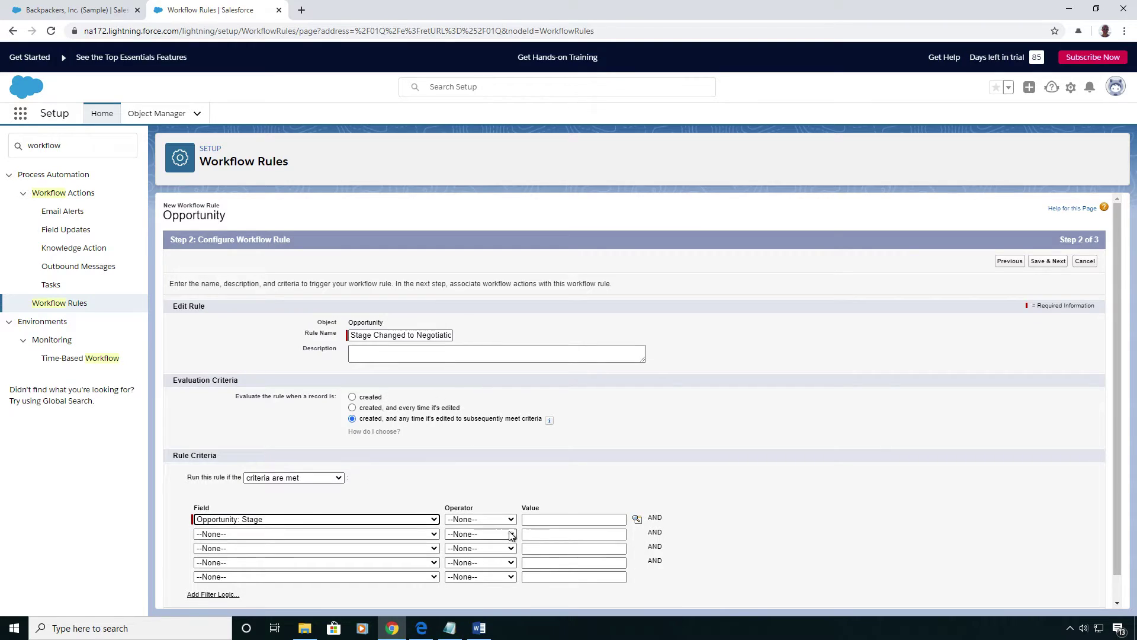
{"action": "left_click", "coordinate": [480, 520]}
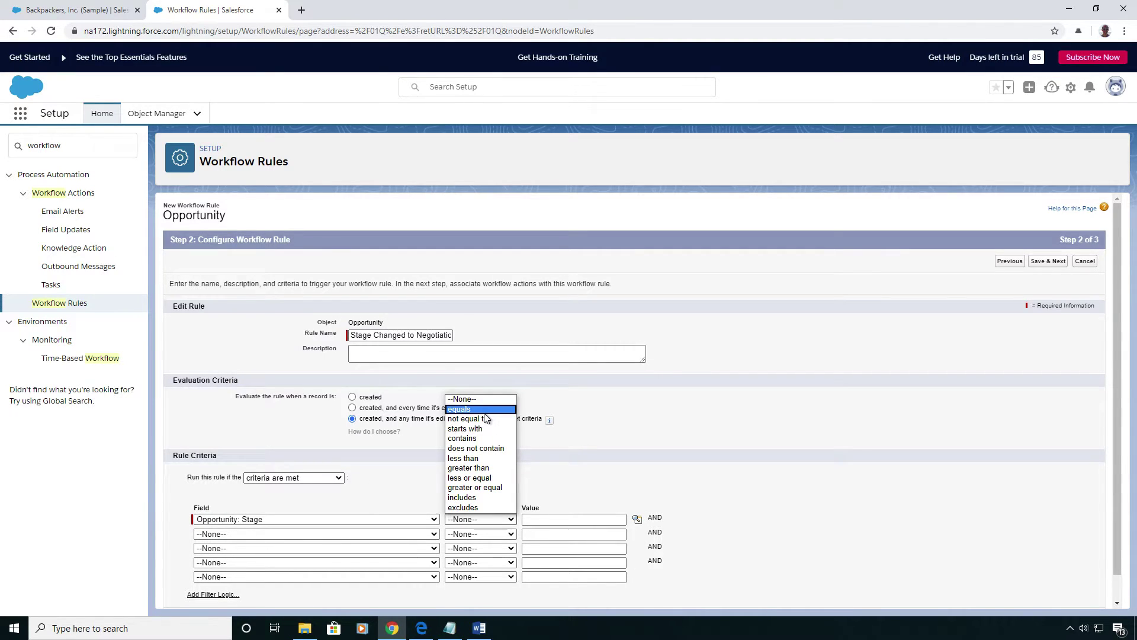
{"action": "left_click", "coordinate": [459, 410]}
{"action": "left_click", "coordinate": [573, 520]}
{"action": "left_click", "coordinate": [636, 519]}
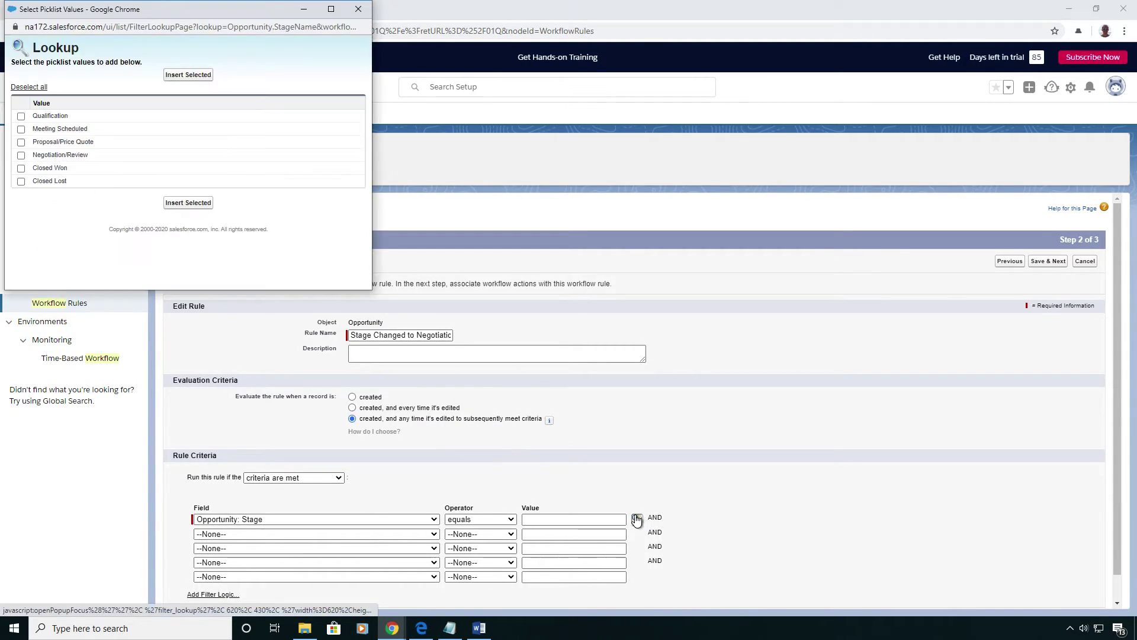
{"action": "left_click", "coordinate": [22, 155]}
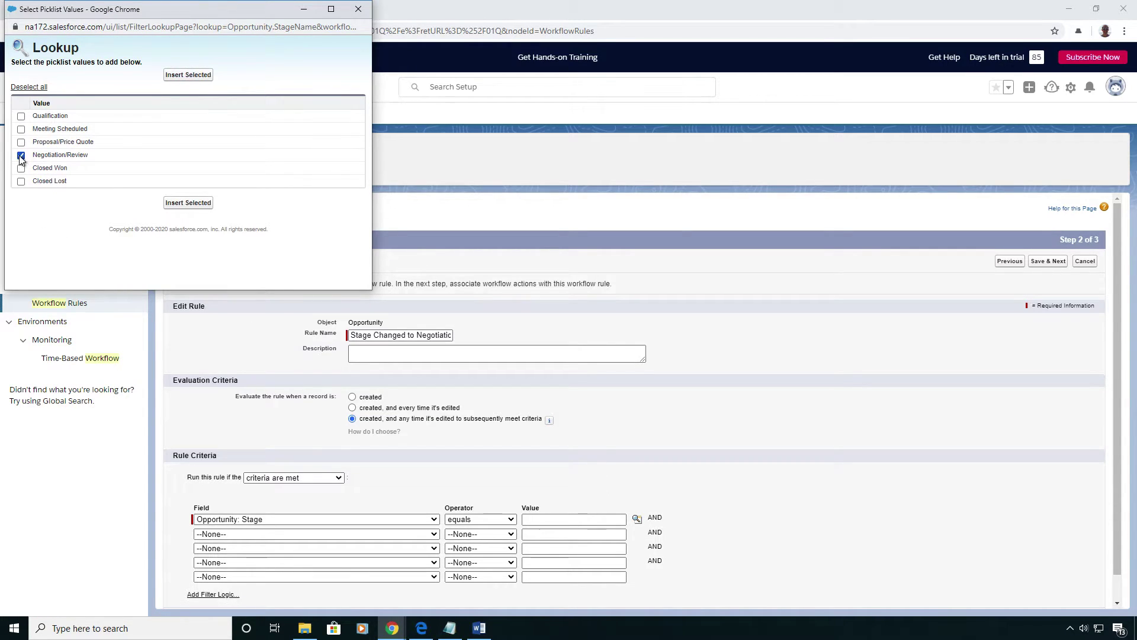
{"action": "left_click", "coordinate": [187, 203]}
{"action": "scroll", "coordinate": [687, 391], "scroll_direction": "down", "scroll_amount": 1}
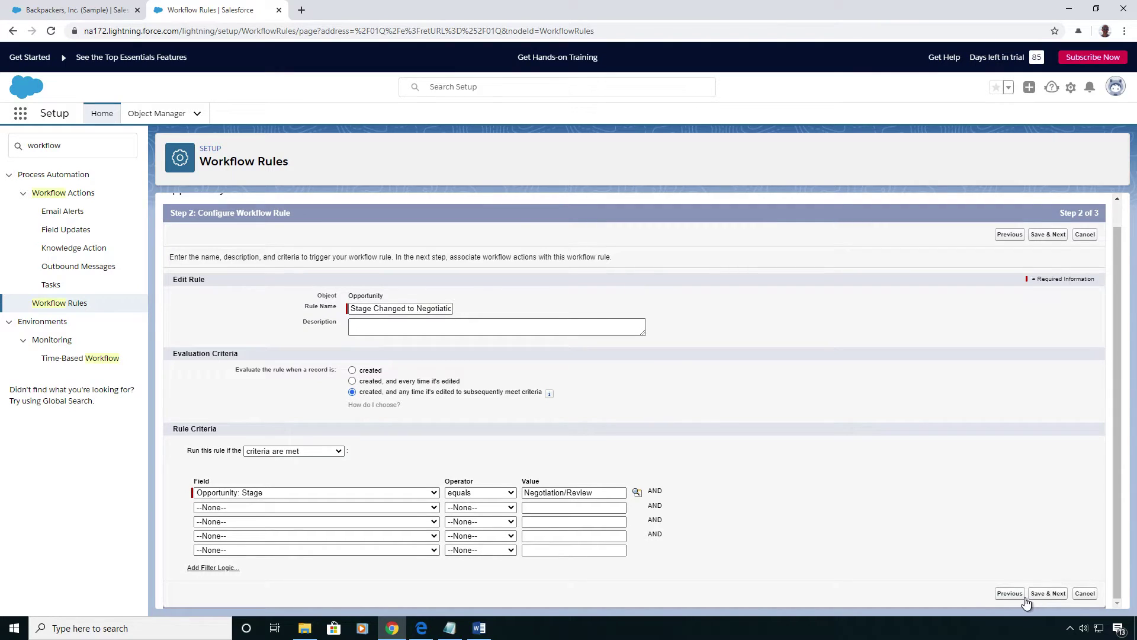
- Save the criteria and start a 'Contact Engineering' email alert using the Contact Engineering template
{"action": "left_click", "coordinate": [1049, 593]}
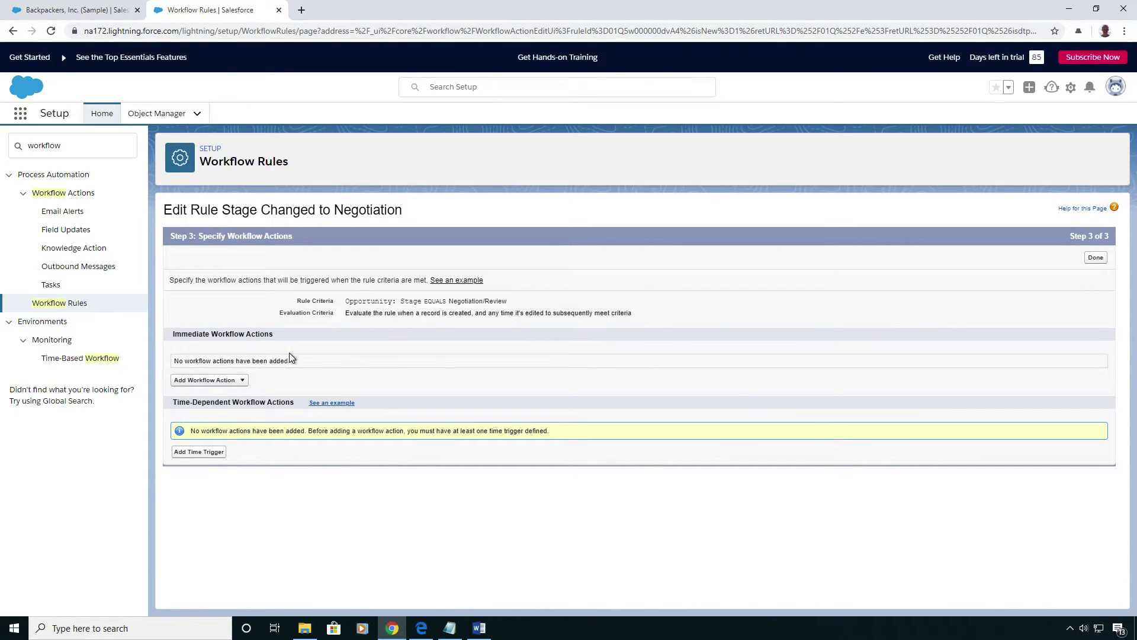
{"action": "left_click", "coordinate": [242, 380]}
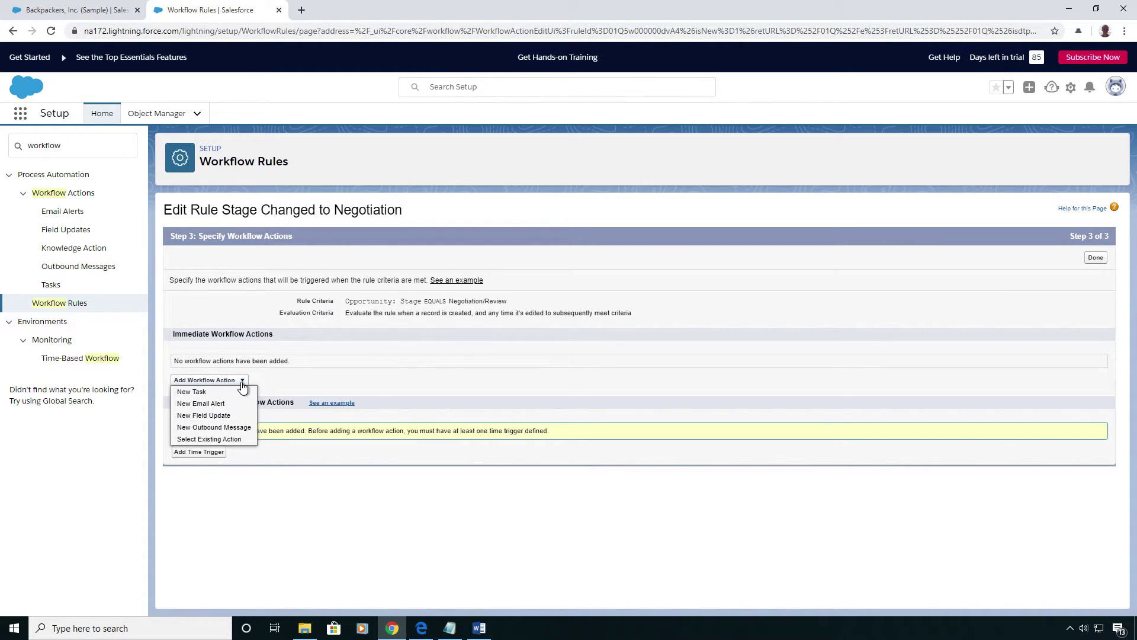
{"action": "left_click", "coordinate": [202, 404]}
{"action": "type", "text": "Contact Engineering"}
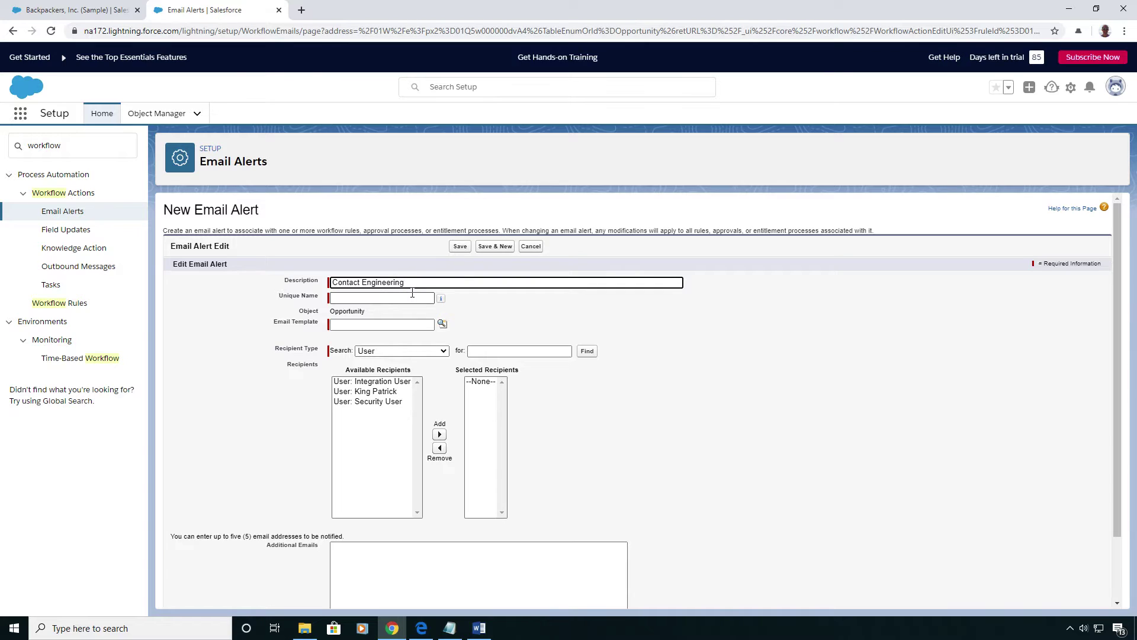
{"action": "left_click", "coordinate": [381, 297]}
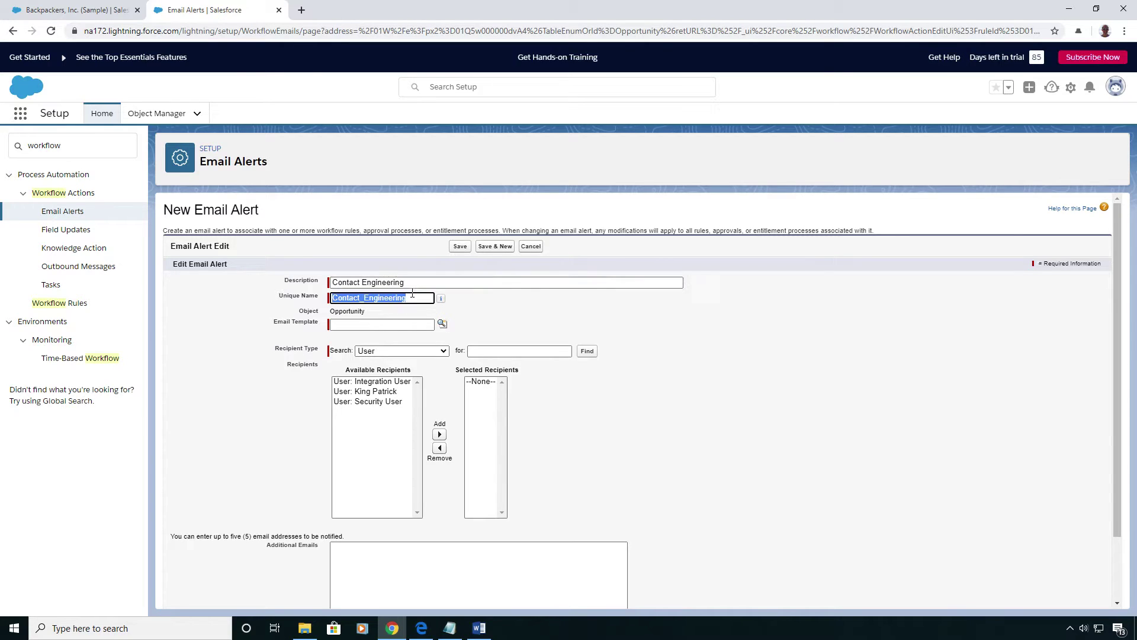
{"action": "left_click", "coordinate": [380, 323]}
{"action": "left_click", "coordinate": [442, 325]}
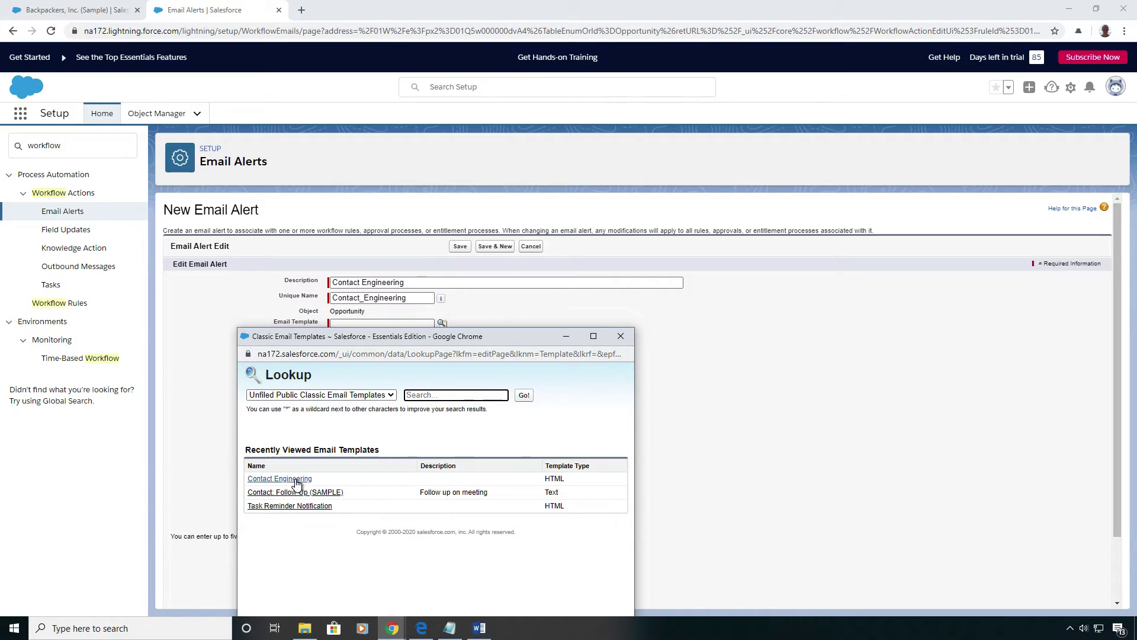
{"action": "left_click", "coordinate": [280, 478]}
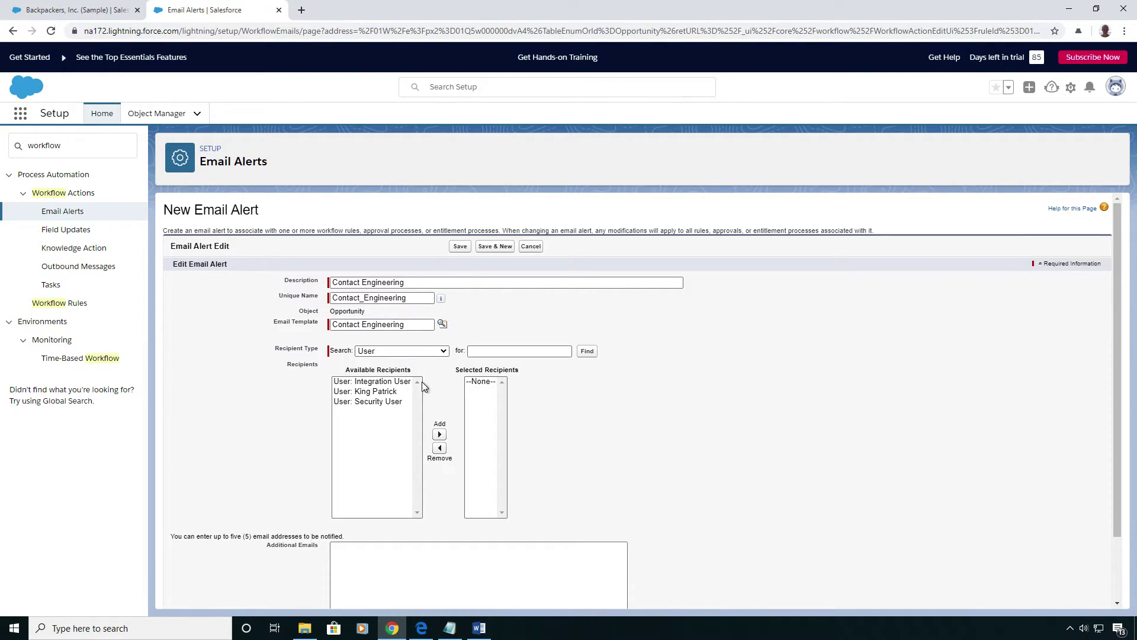
- Add a user recipient and paste the disposable email address as an additional recipient
{"action": "left_click", "coordinate": [380, 391]}
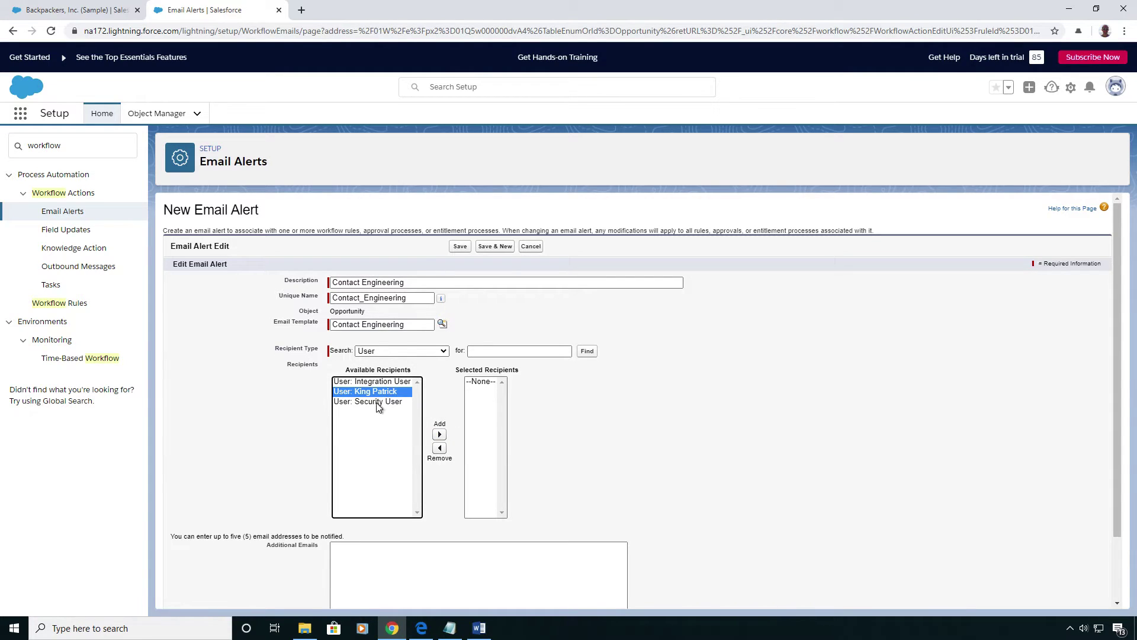
{"action": "left_click", "coordinate": [439, 435]}
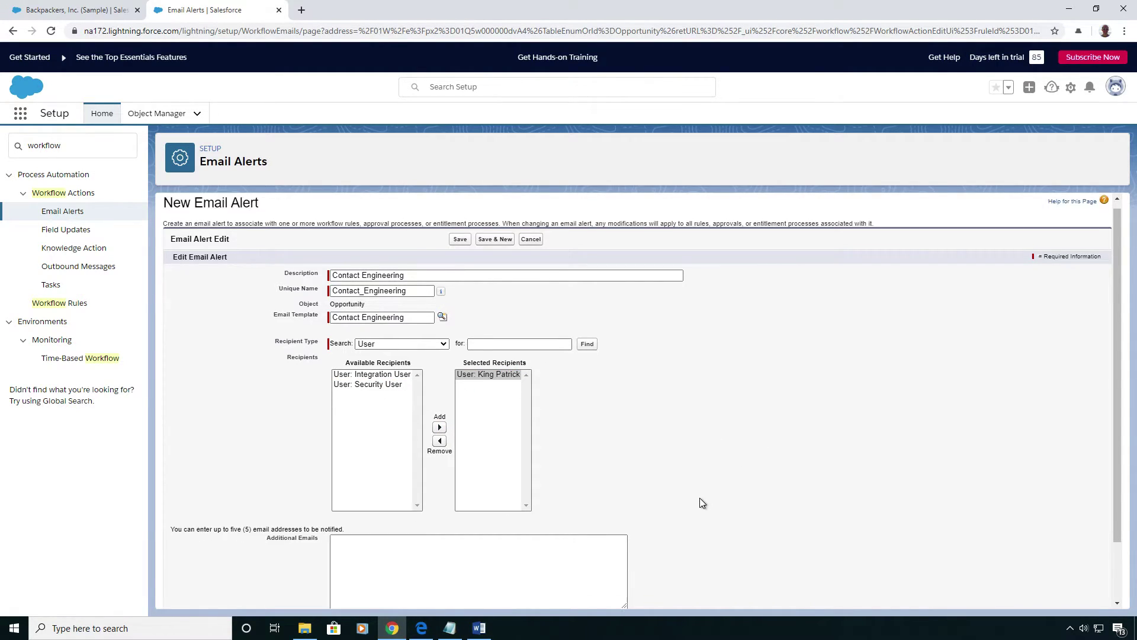
{"action": "scroll", "coordinate": [699, 498], "scroll_direction": "down", "scroll_amount": 3}
{"action": "left_click", "coordinate": [479, 629]}
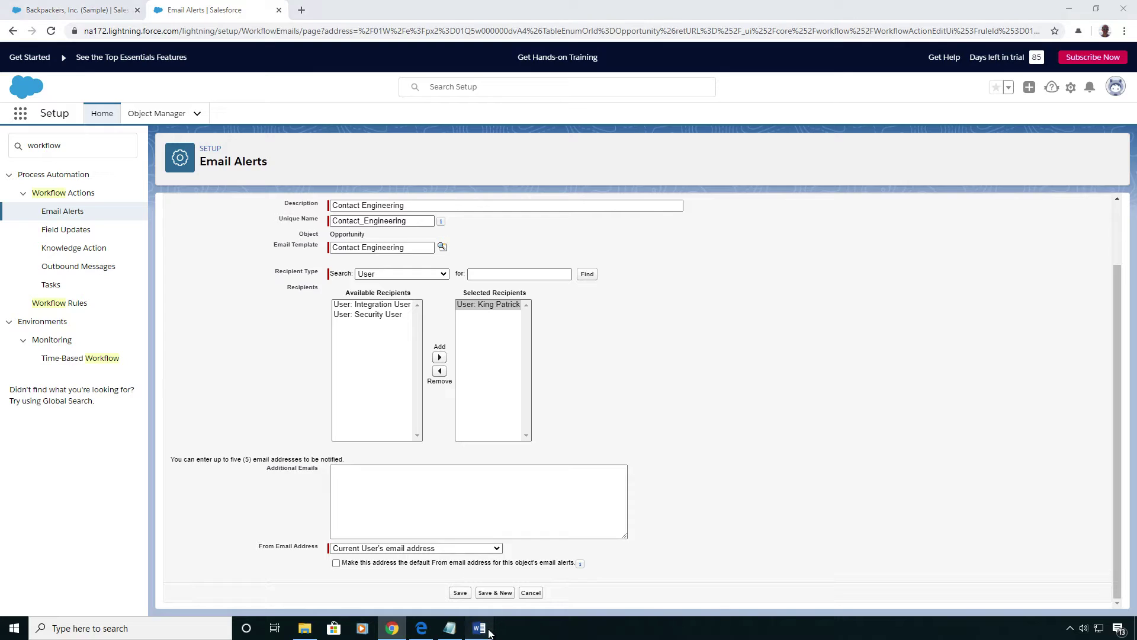
{"action": "double_click", "coordinate": [433, 156]}
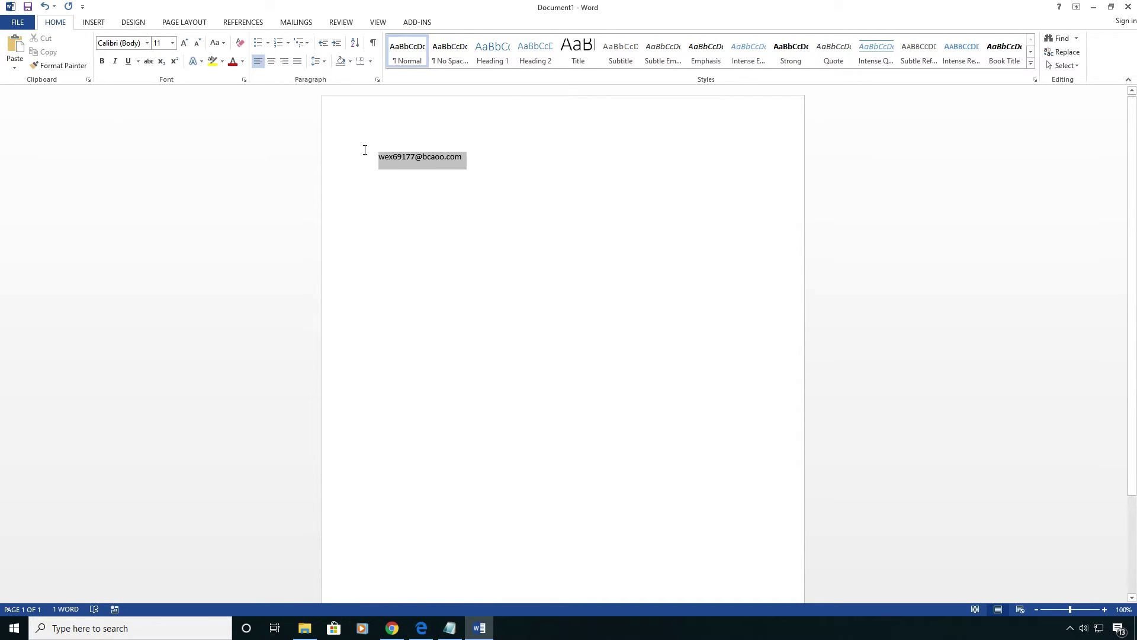
{"action": "key", "text": "ctrl+c"}
{"action": "left_click", "coordinate": [1093, 7]}
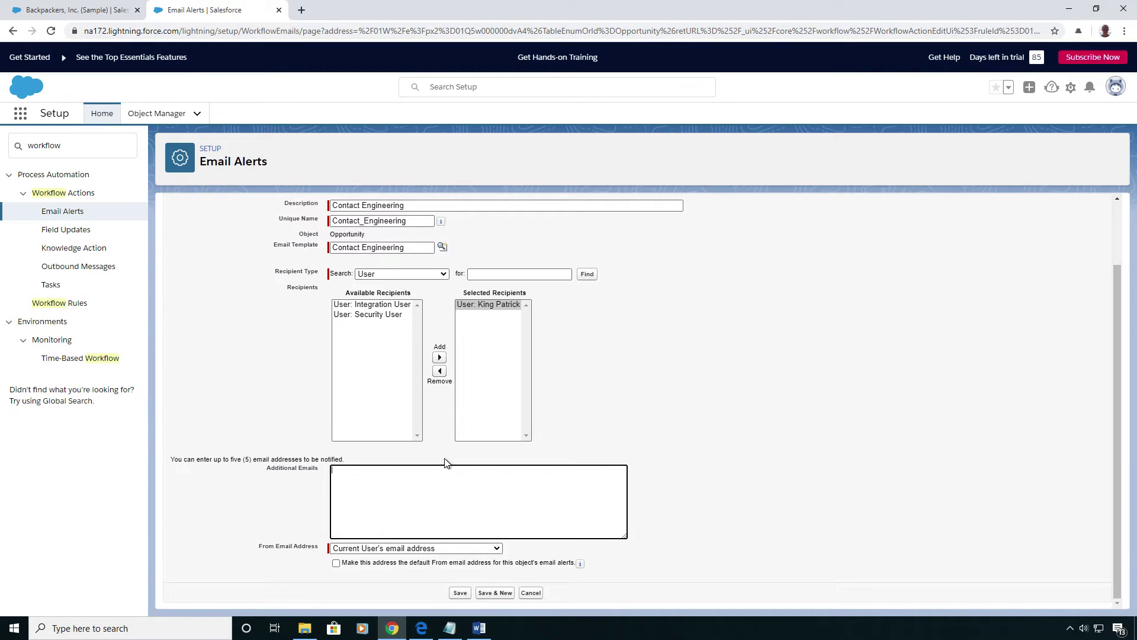
{"action": "left_click", "coordinate": [397, 494]}
{"action": "key", "text": "ctrl+v"}
- Set the sender to the user's own address and save the alert
{"action": "left_click", "coordinate": [415, 548]}
{"action": "left_click", "coordinate": [407, 570]}
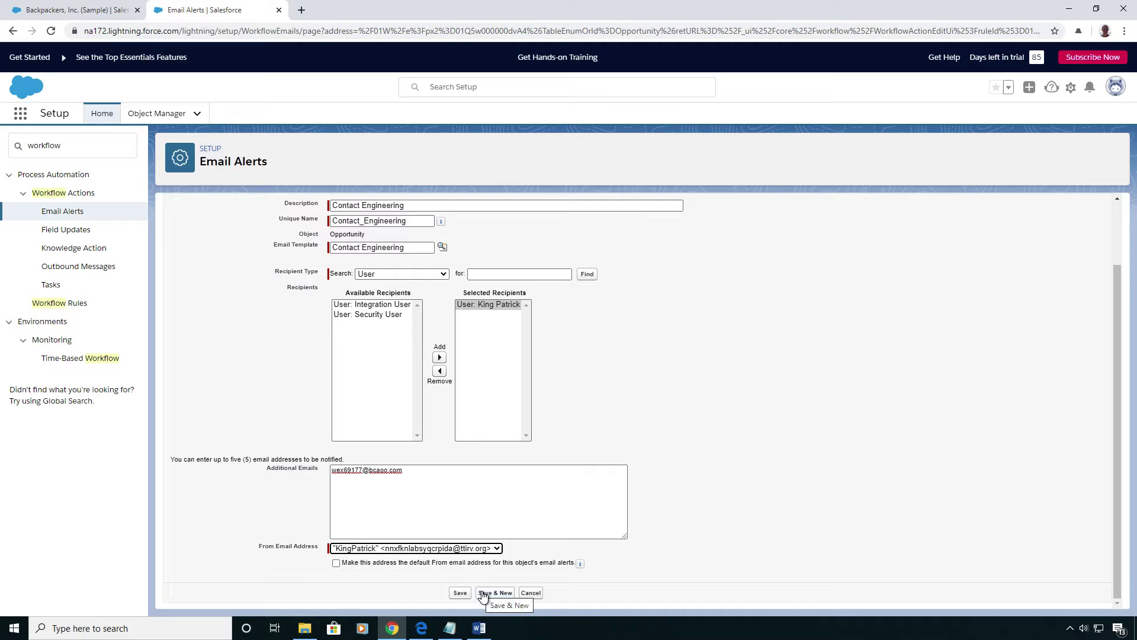
{"action": "left_click", "coordinate": [460, 592]}
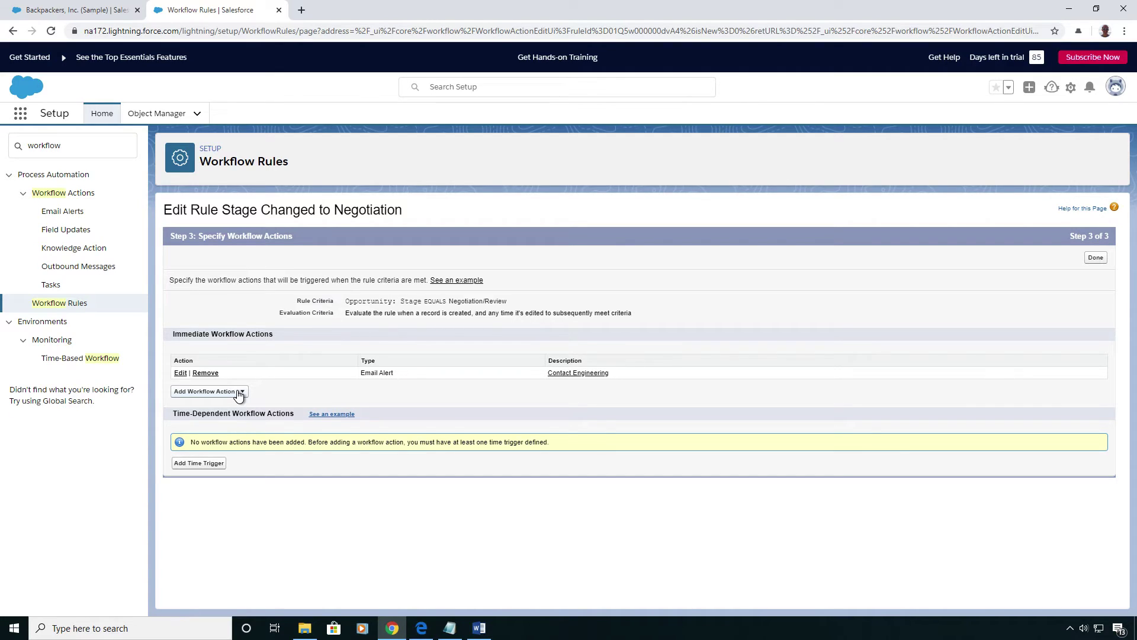
- Finish and activate the rule, then begin editing the Backpackers, Inc. (Sample) opportunity
{"action": "left_click", "coordinate": [1095, 257]}
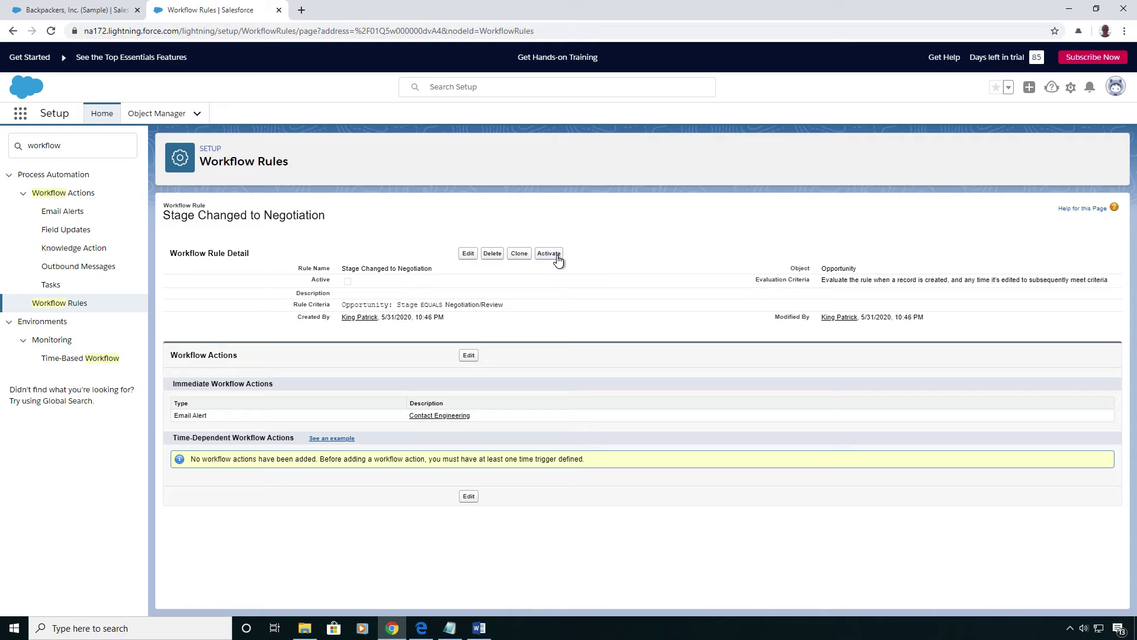
{"action": "left_click", "coordinate": [549, 254]}
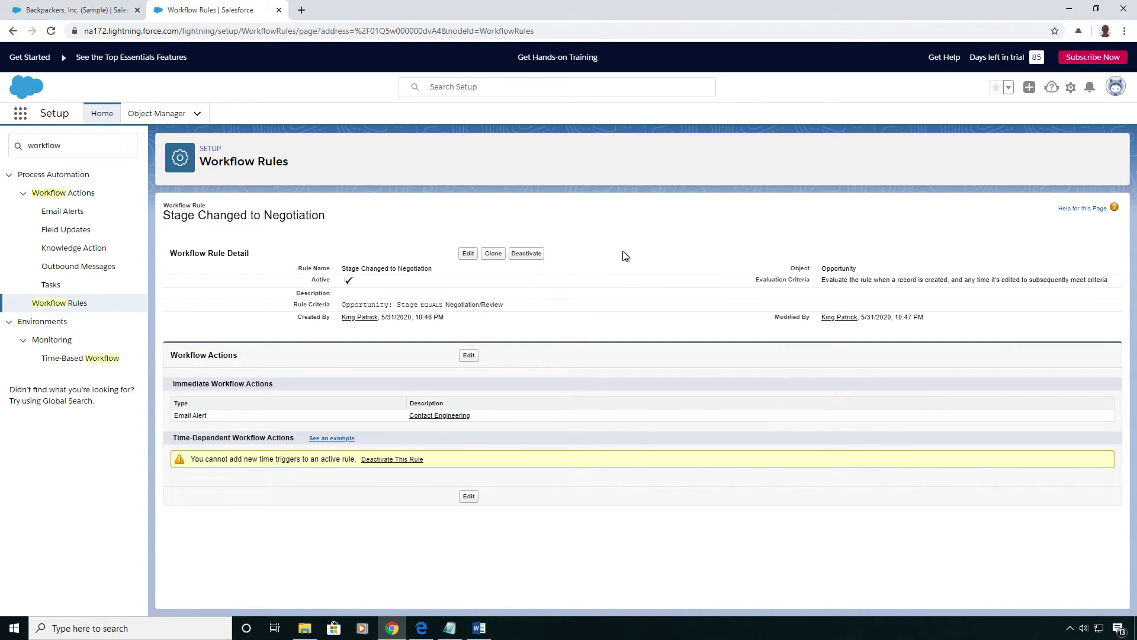
{"action": "left_click", "coordinate": [74, 10]}
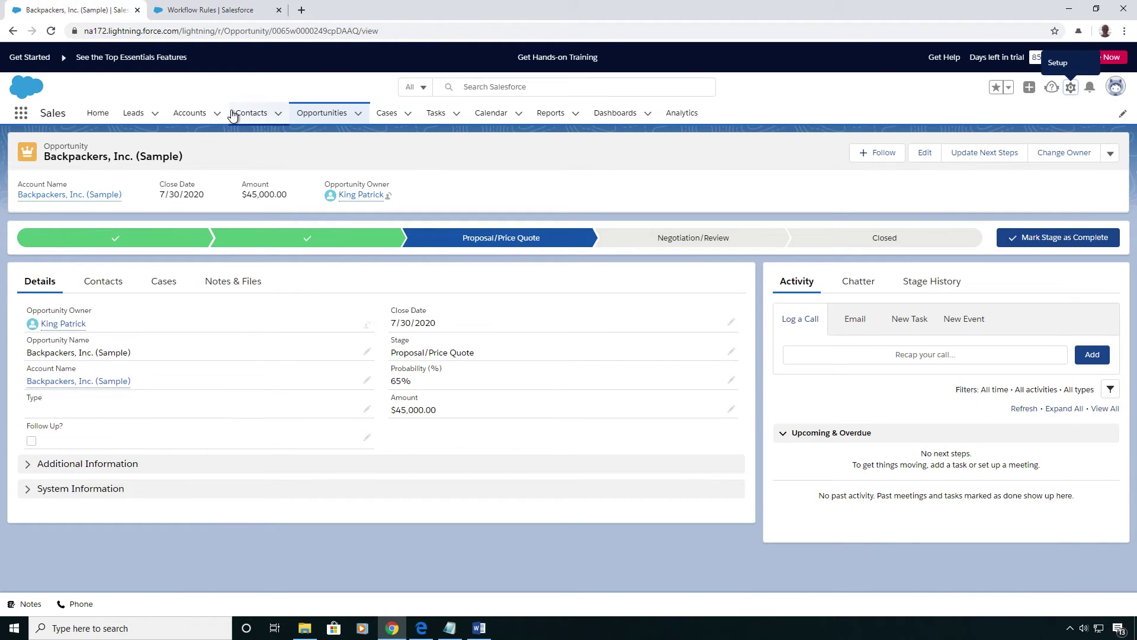
{"action": "left_click", "coordinate": [732, 354]}
- Change the Backpackers, Inc. (Sample) stage to Negotiation/Review and save
{"action": "left_click", "coordinate": [605, 373]}
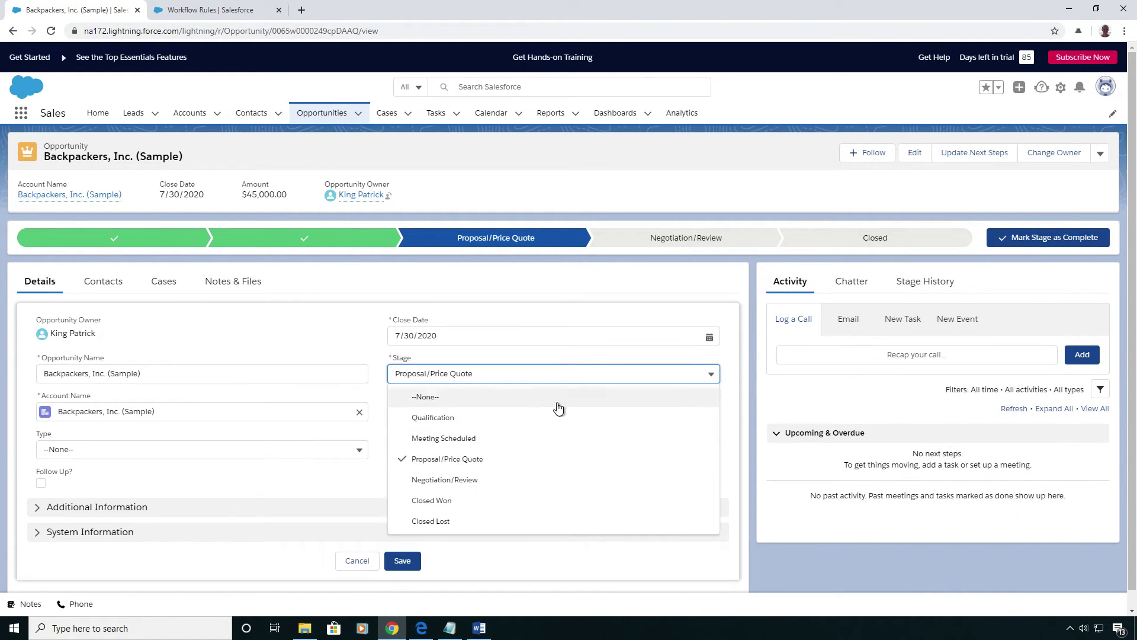
{"action": "left_click", "coordinate": [500, 478]}
{"action": "left_click", "coordinate": [403, 561]}
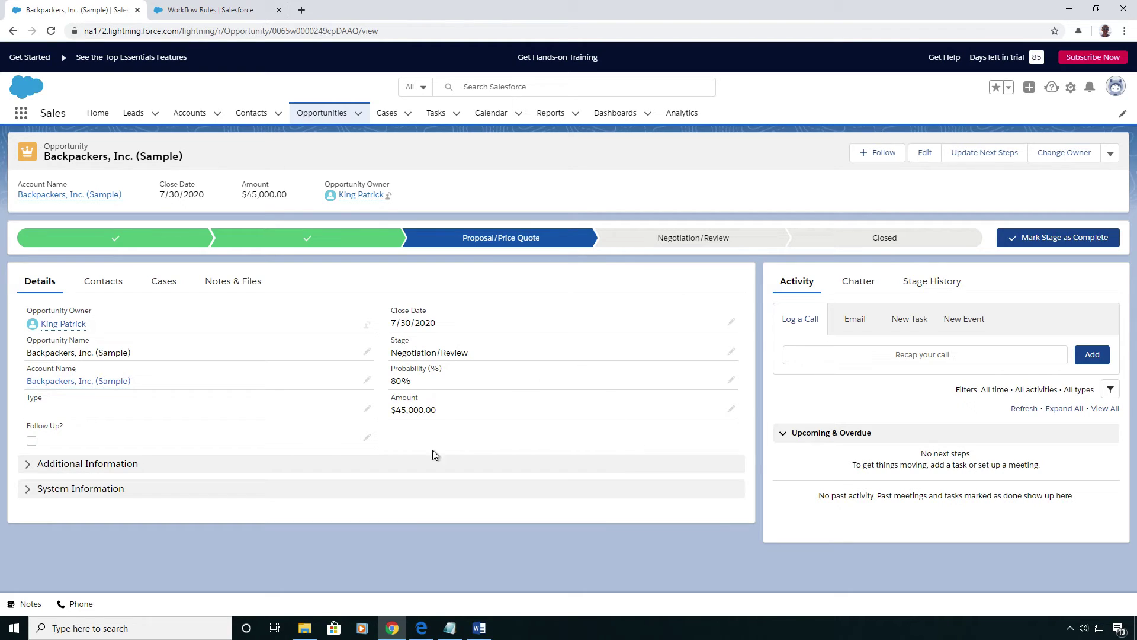
{"action": "left_click", "coordinate": [421, 629]}
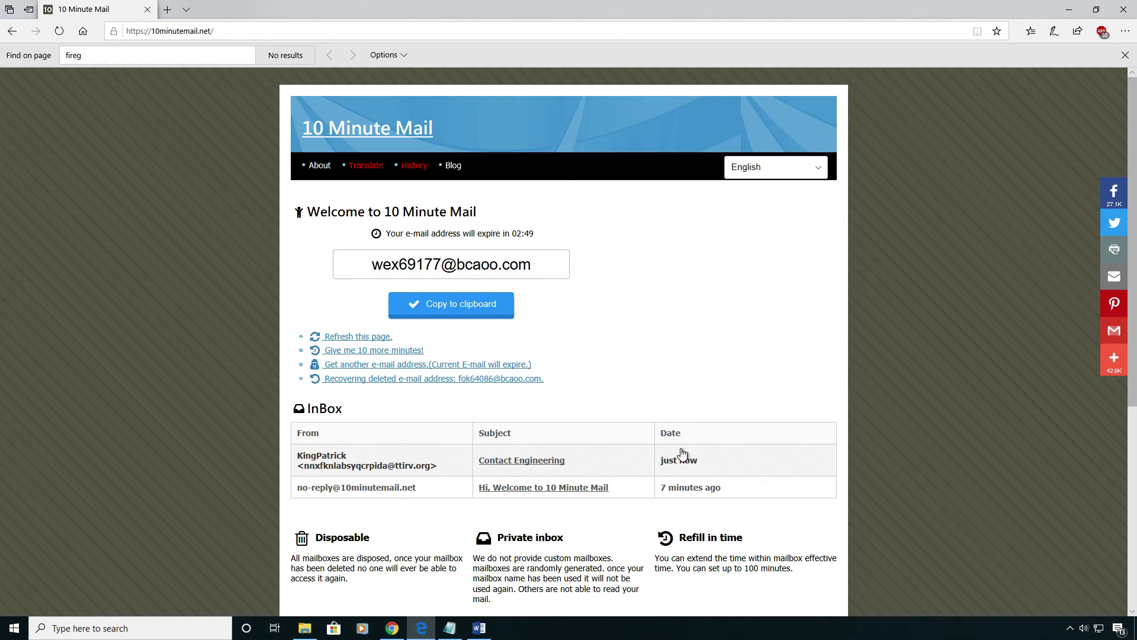
- Open the received Contact Engineering email and copy its opportunity link
{"action": "left_click", "coordinate": [429, 466]}
{"action": "scroll", "coordinate": [506, 476], "scroll_direction": "down", "scroll_amount": 2}
{"action": "mouse_move", "coordinate": [414, 480]}
{"action": "left_mouse_down"}
{"action": "mouse_move", "coordinate": [677, 481]}
{"action": "mouse_move", "coordinate": [674, 511]}
{"action": "mouse_move", "coordinate": [427, 524]}
{"action": "left_mouse_up"}
{"action": "left_click", "coordinate": [637, 508]}
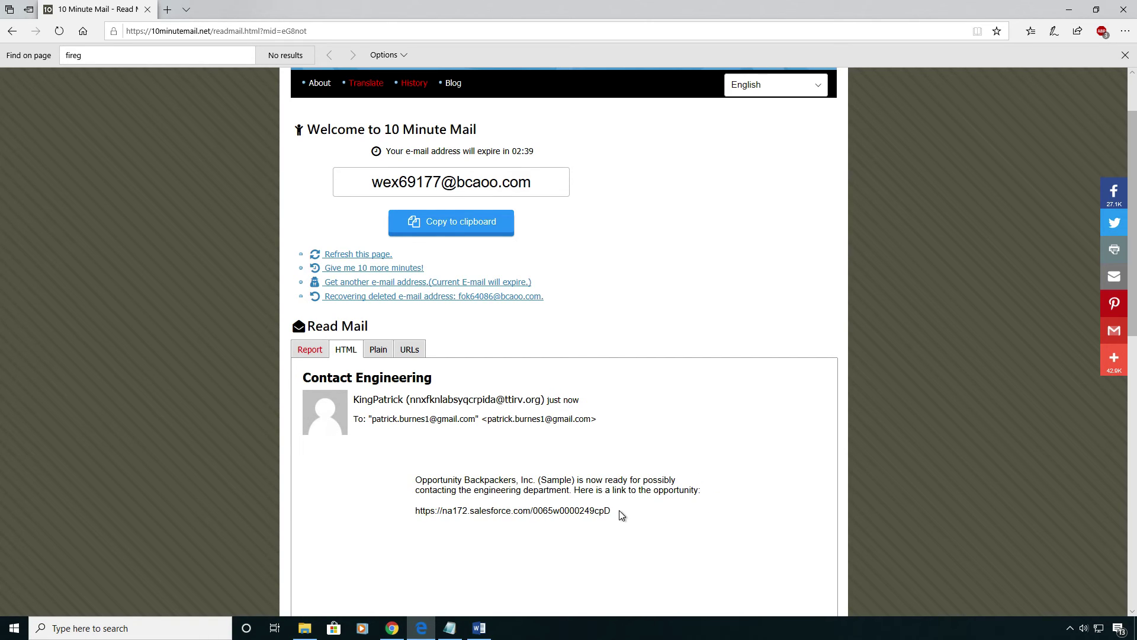
{"action": "right_click", "coordinate": [425, 520]}
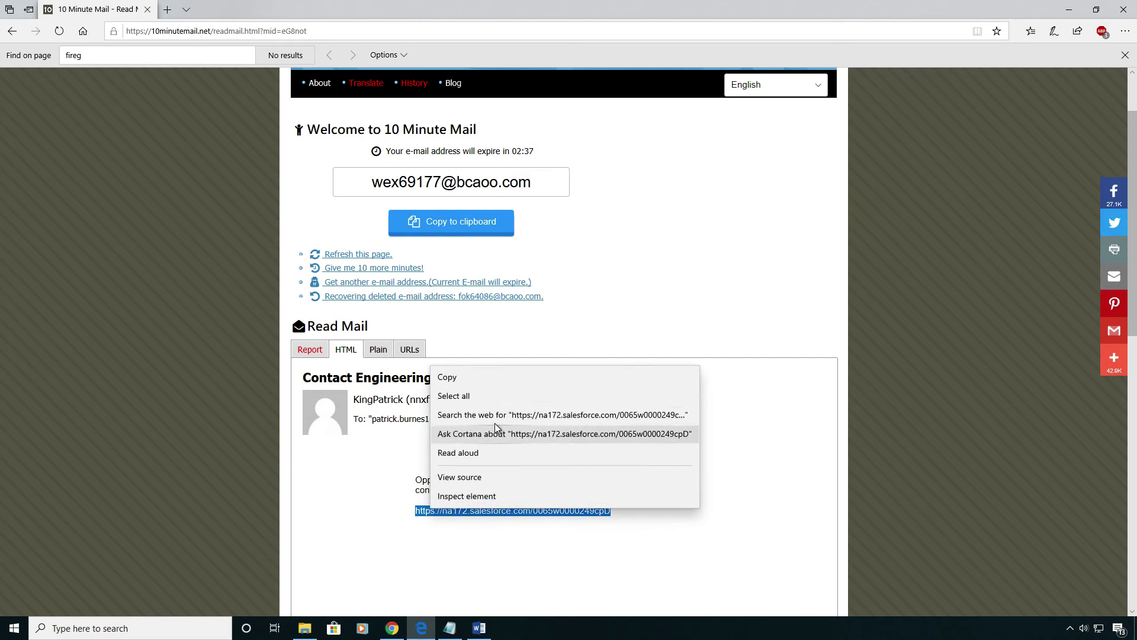
{"action": "left_click", "coordinate": [463, 381]}
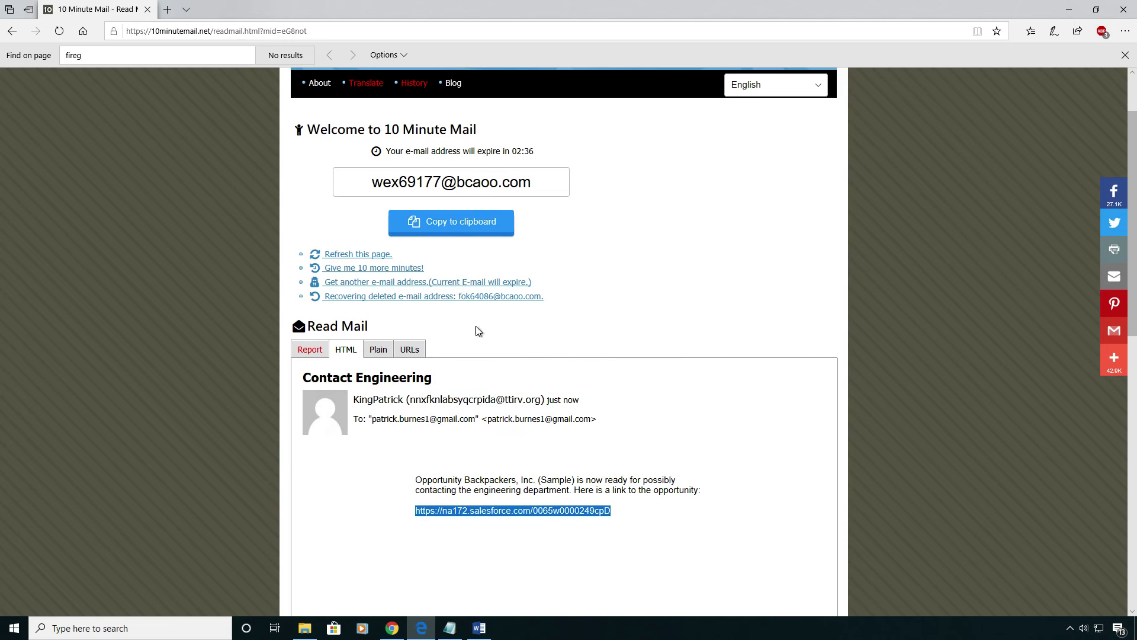
{"action": "left_click", "coordinate": [392, 629]}
- Paste the emailed Backpackers, Inc. (Sample) opportunity link into Chrome's address bar and load it
{"action": "left_click_drag", "start_coordinate": [380, 31], "coordinate": [69, 35]}
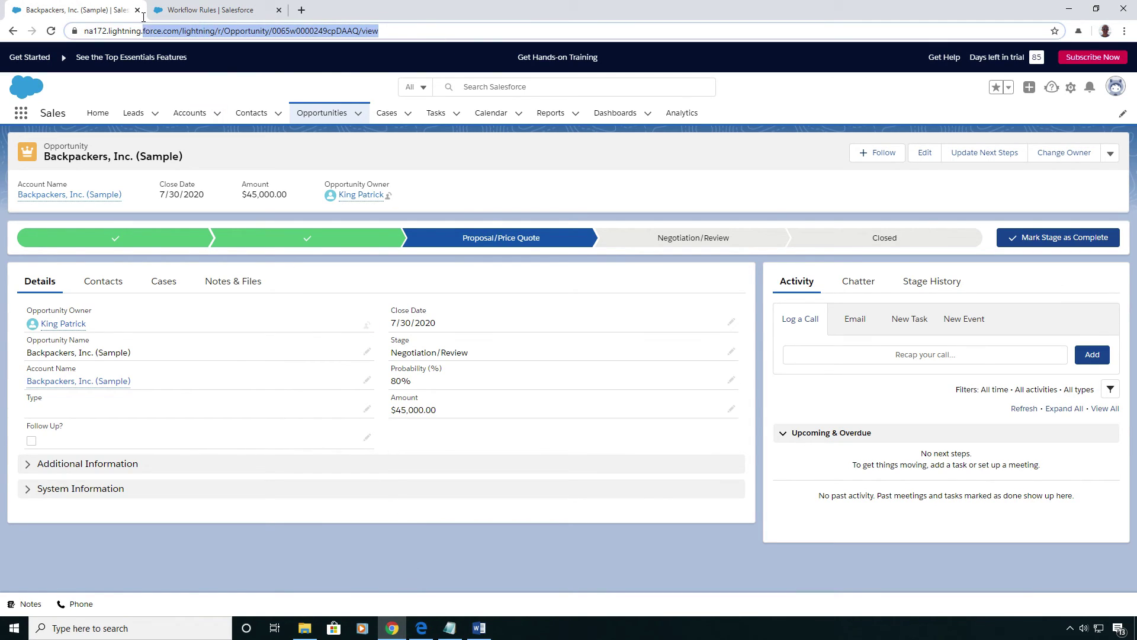
{"action": "key", "text": "ctrl+v"}
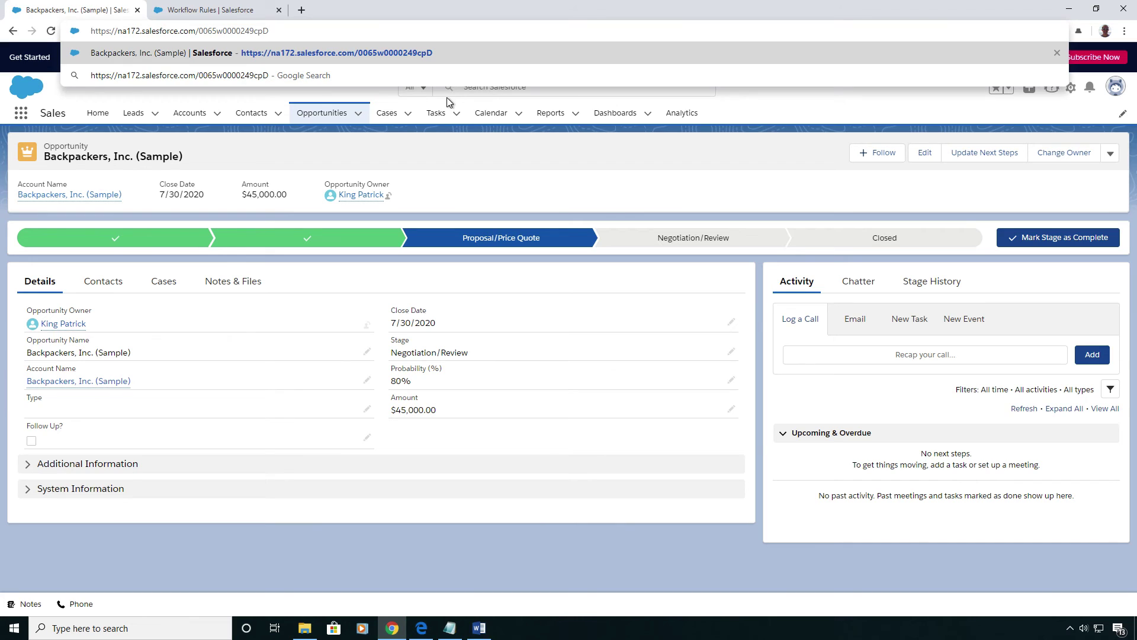
{"action": "key", "text": "Return"}
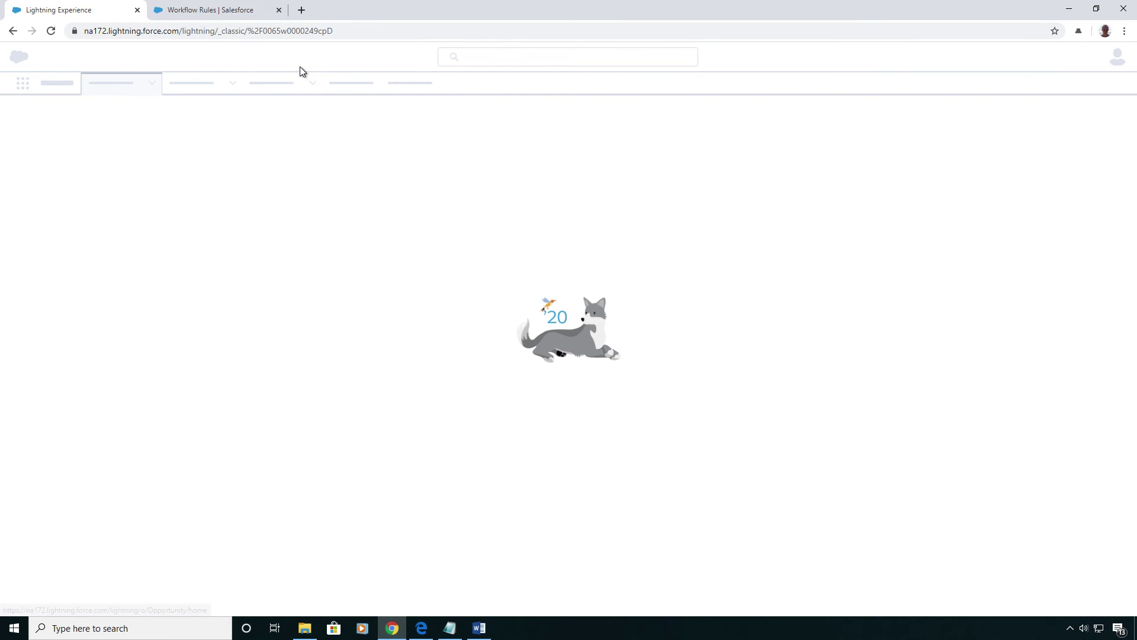